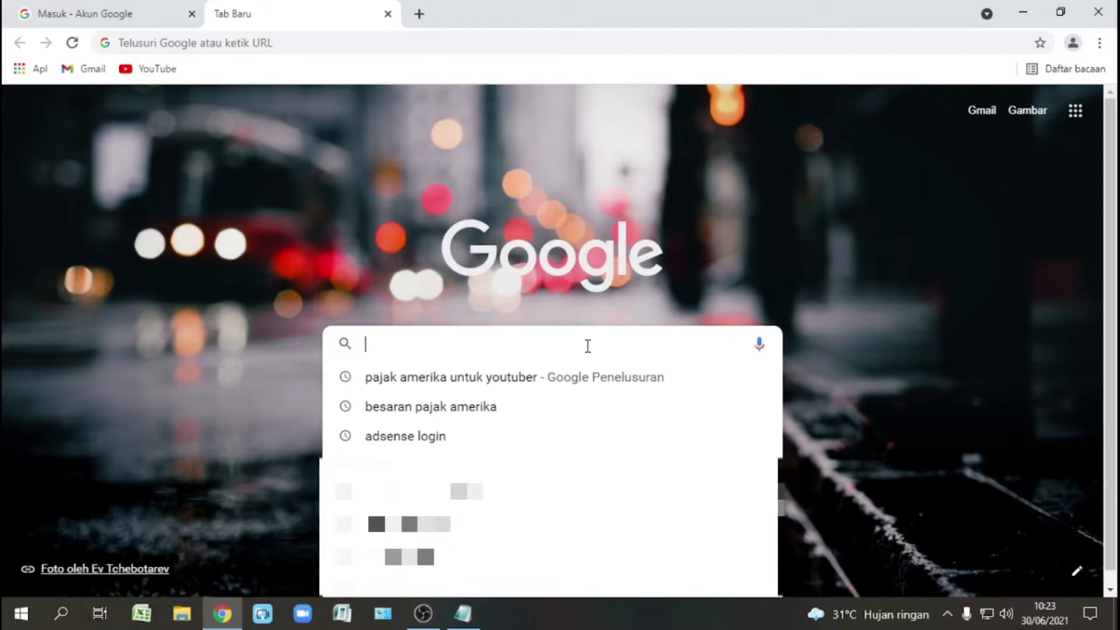
Sign in to Google AdSense via the "adsense login" search, using the listed account and entering its password
left_click(368, 432)
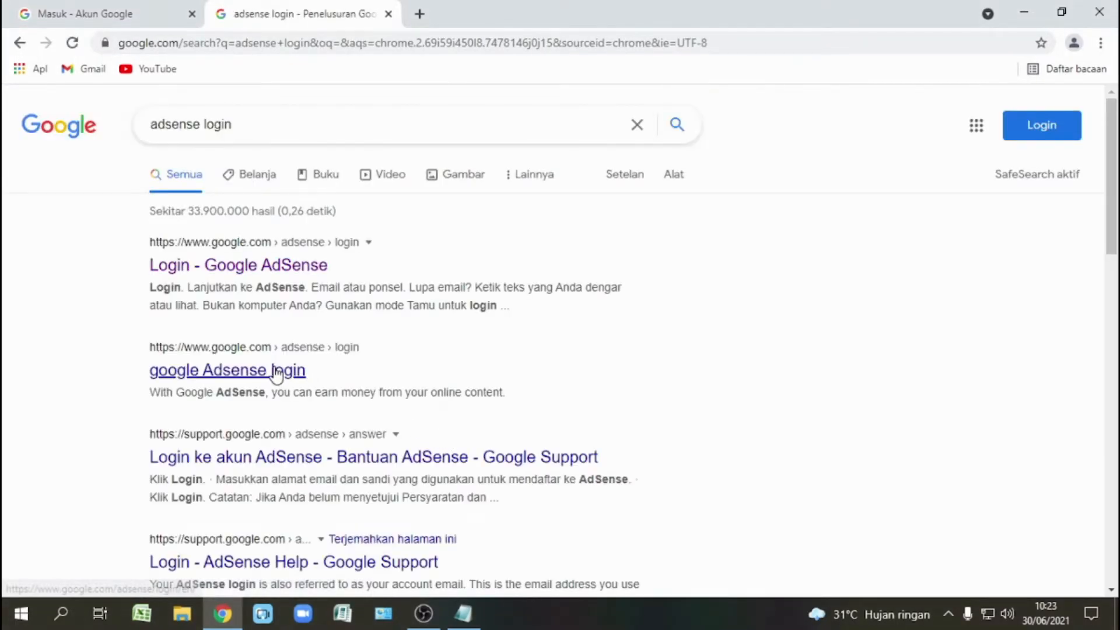
left_click(272, 266)
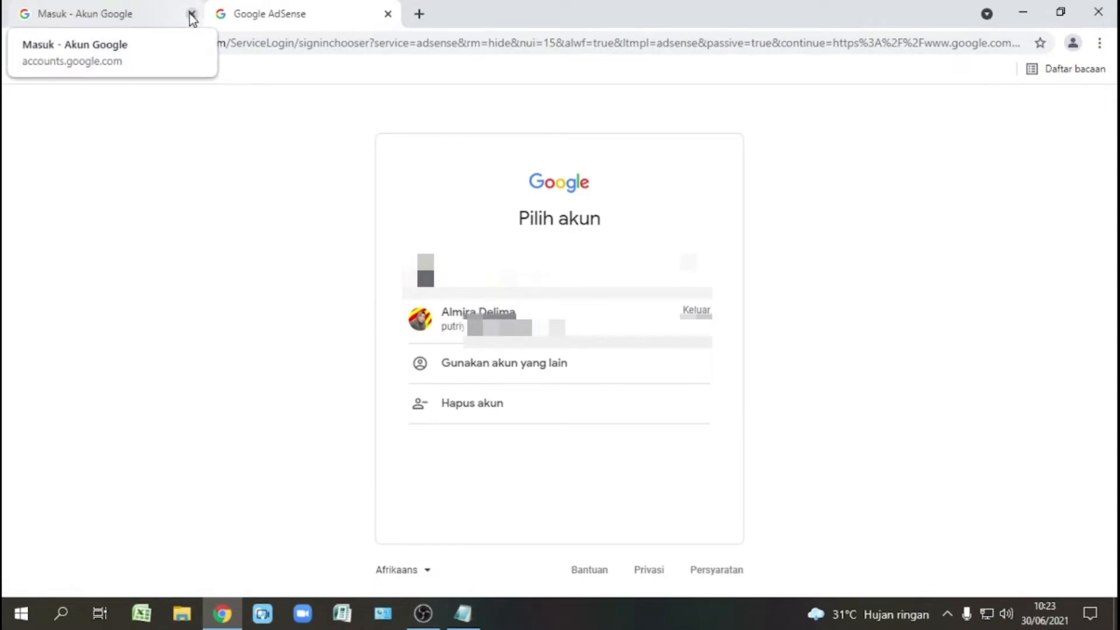
left_click(478, 317)
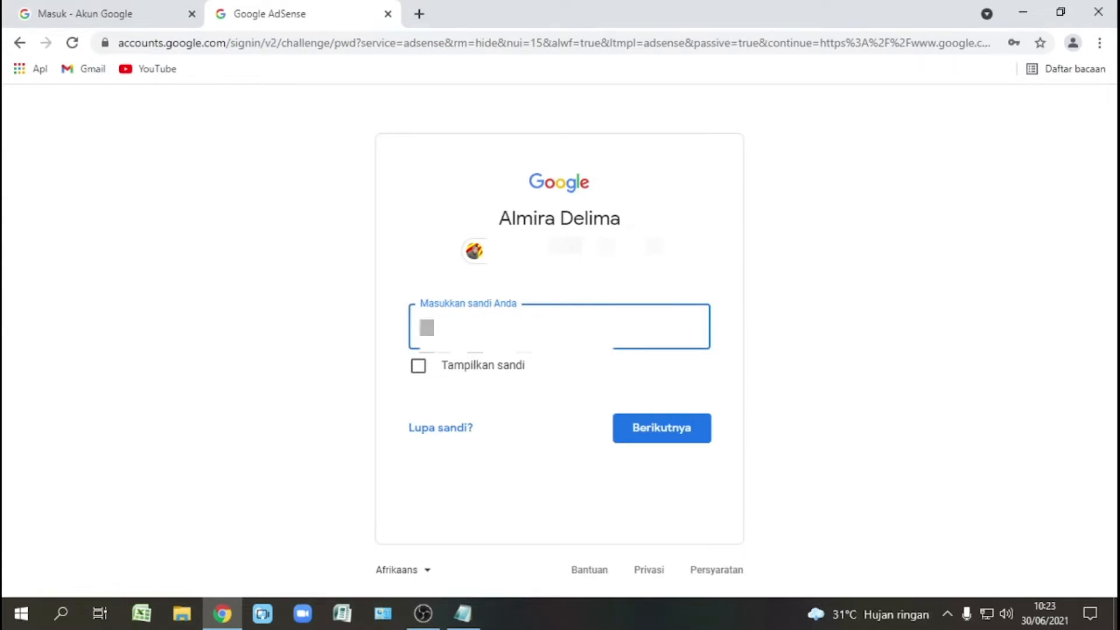
type("••")
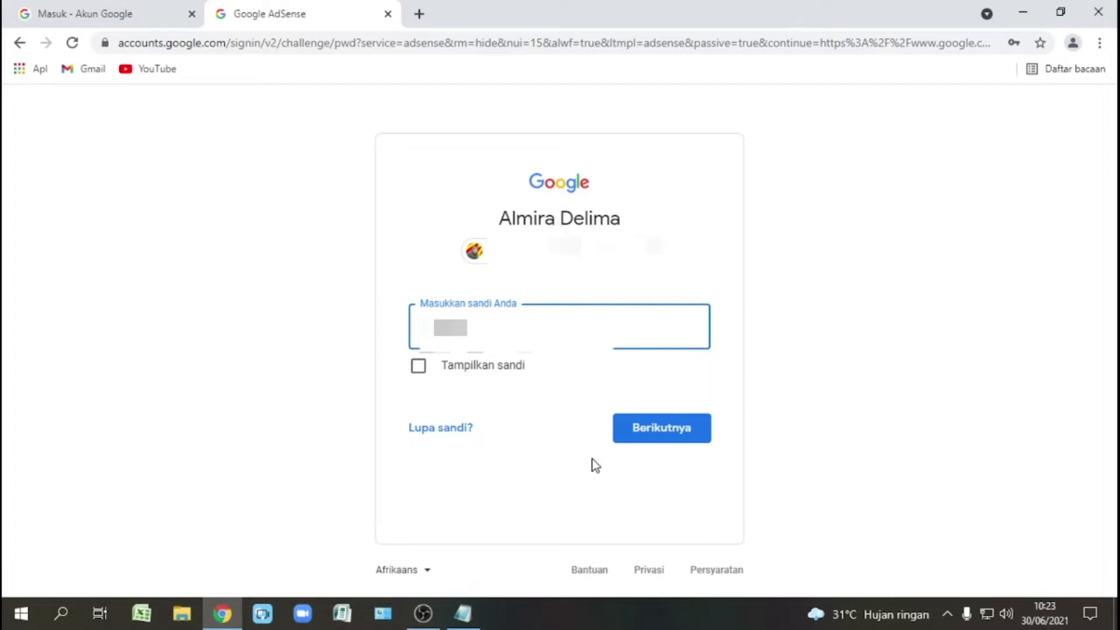
left_click(675, 433)
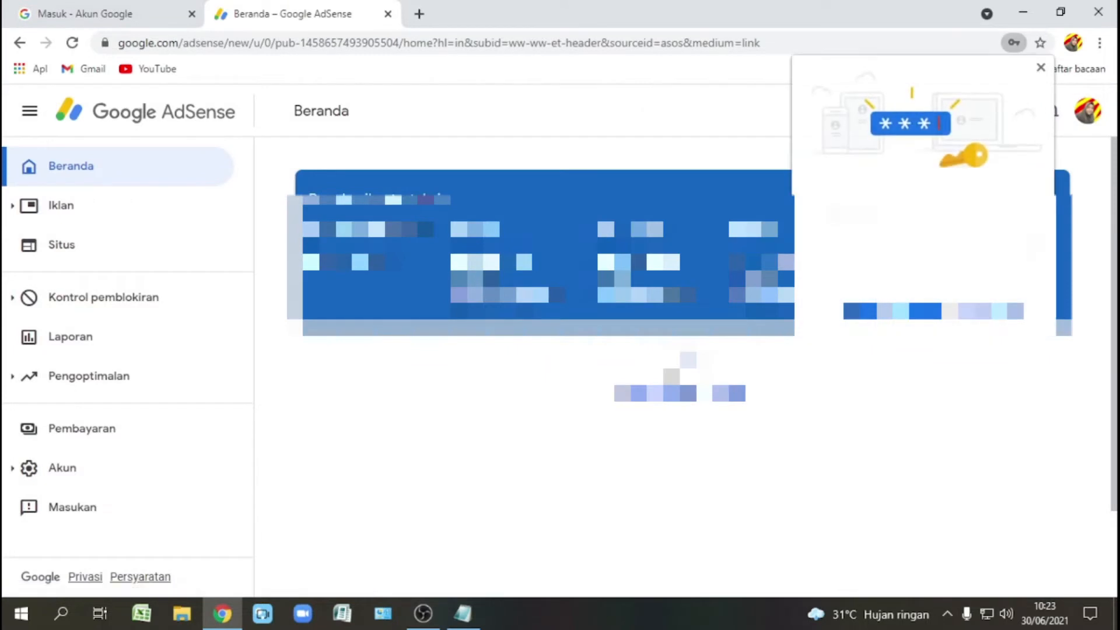
left_click(1041, 68)
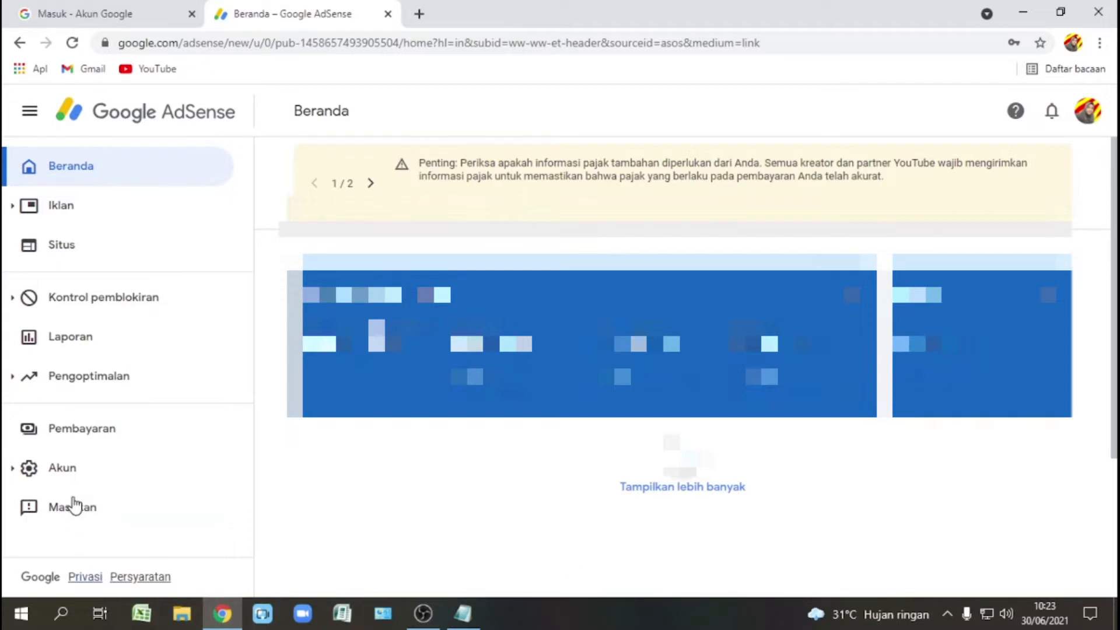
Open the United States tax info management page (Kelola info pajak) from the AdSense payment settings
left_click(87, 432)
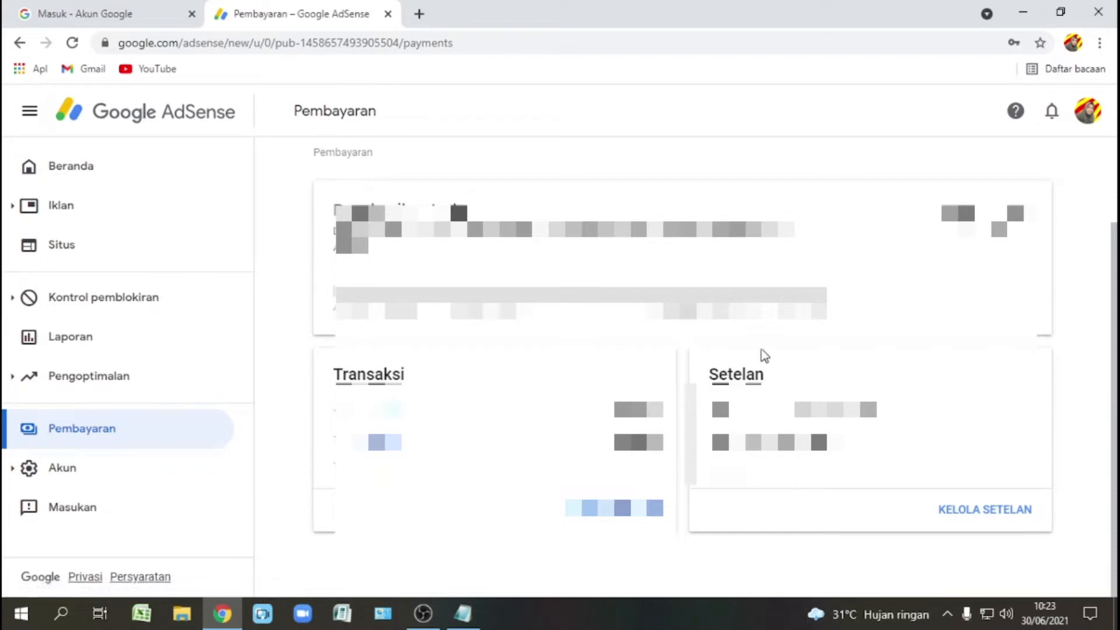
left_click(1007, 509)
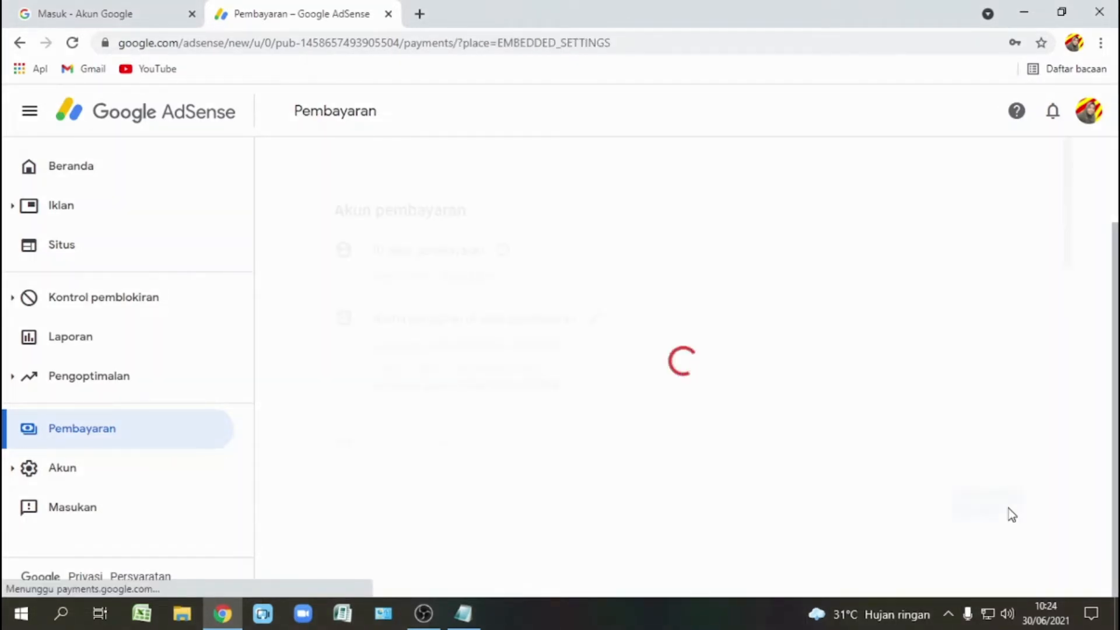
scroll(507, 537, "down", 2)
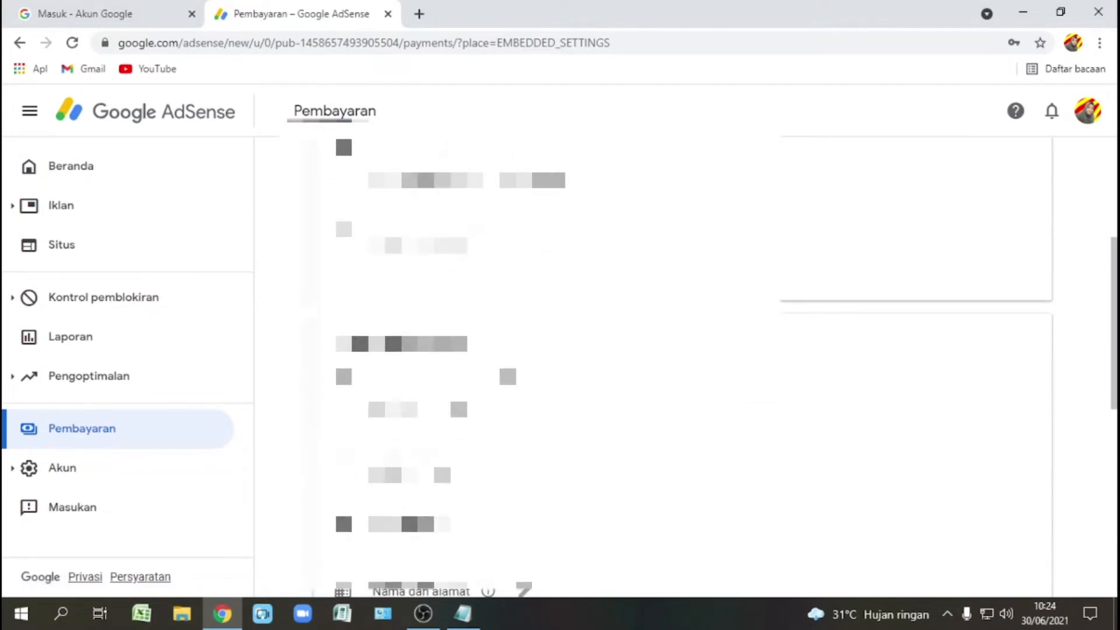
scroll(507, 362, "down", 5)
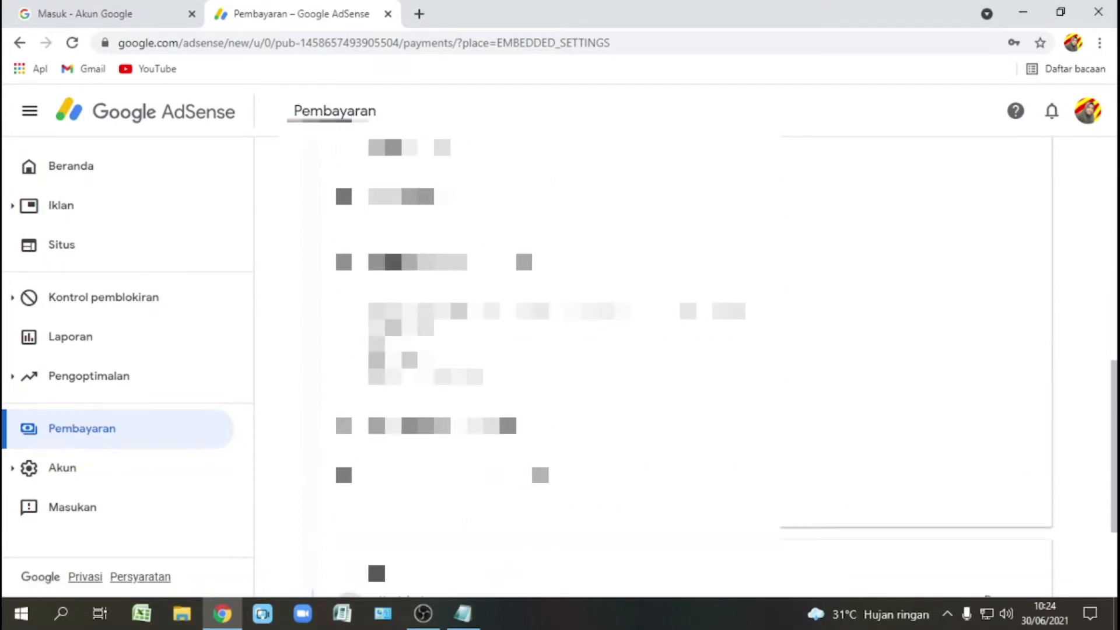
scroll(683, 350, "down", 1)
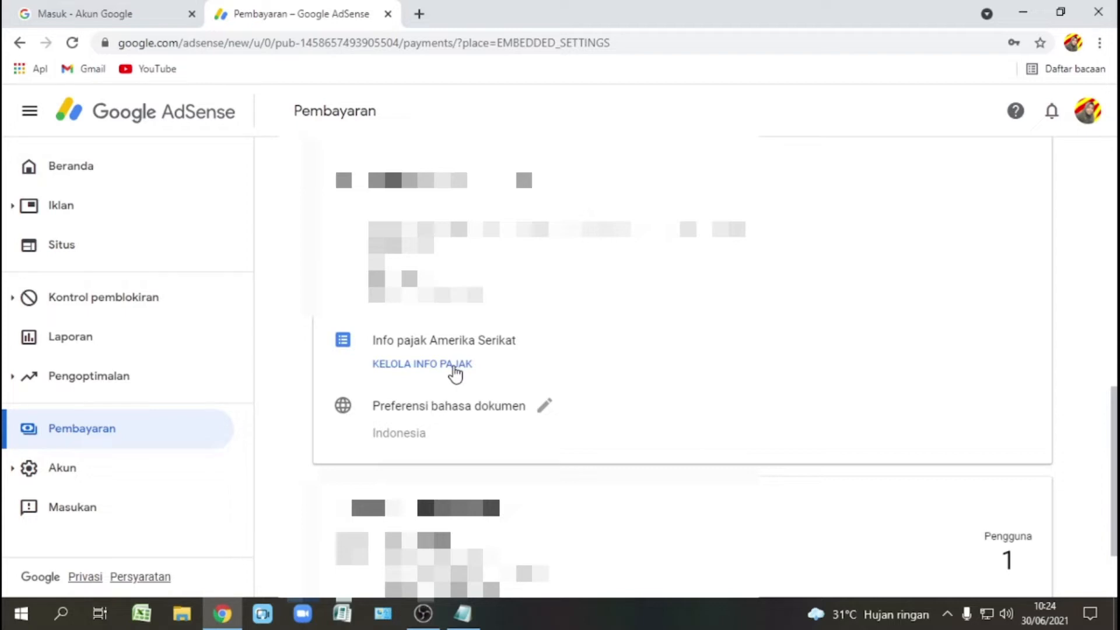
left_click(453, 365)
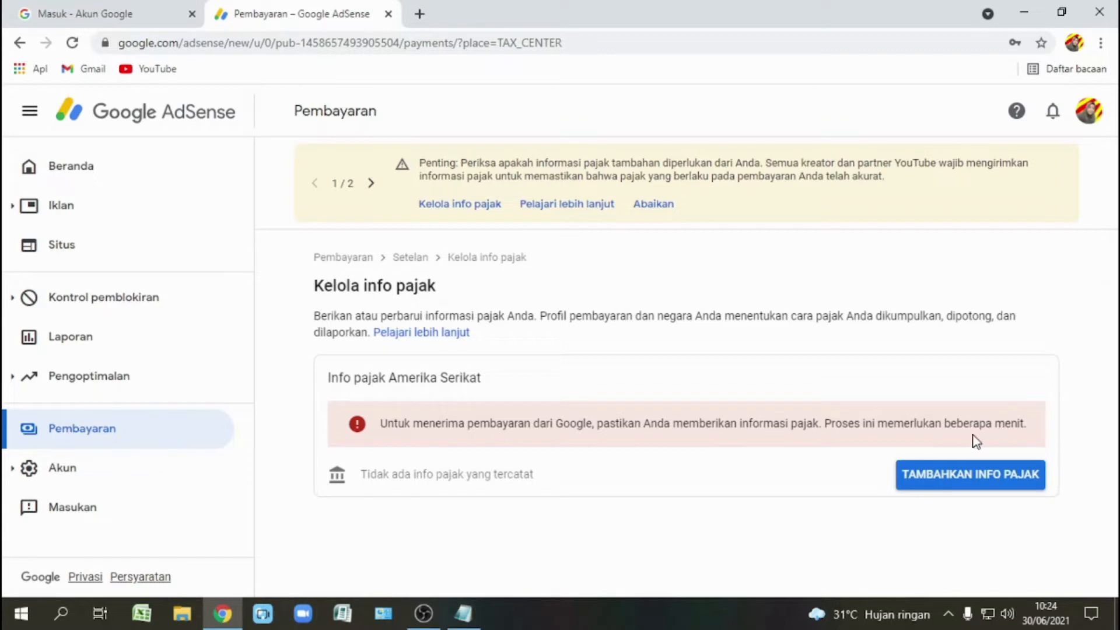
Start adding tax info and verify the account holder's identity by entering the account password
left_click(978, 478)
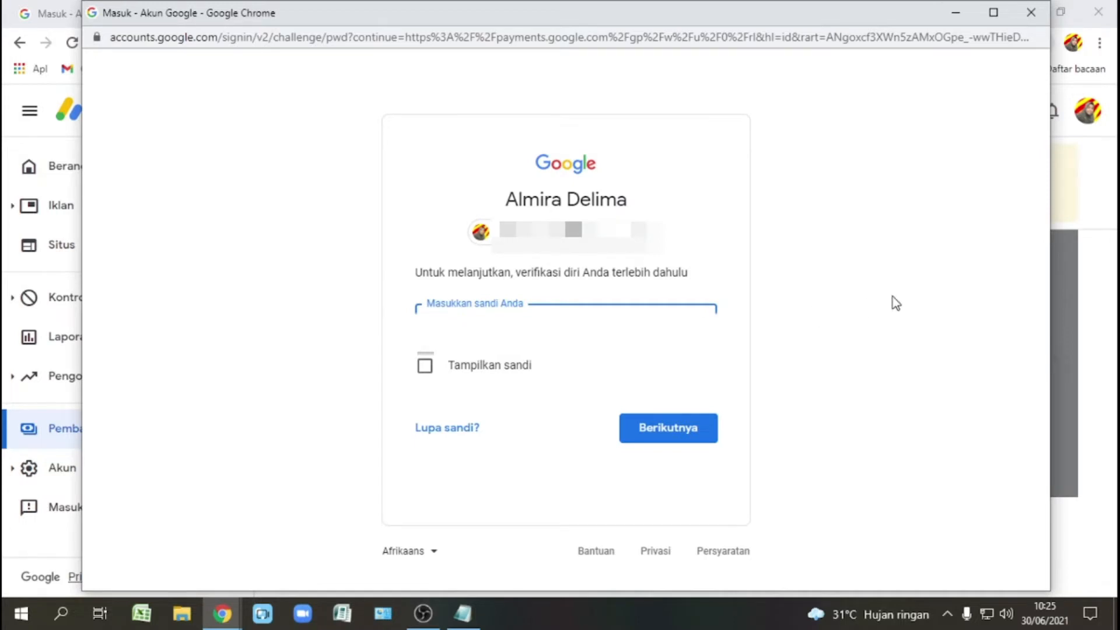
type("•••")
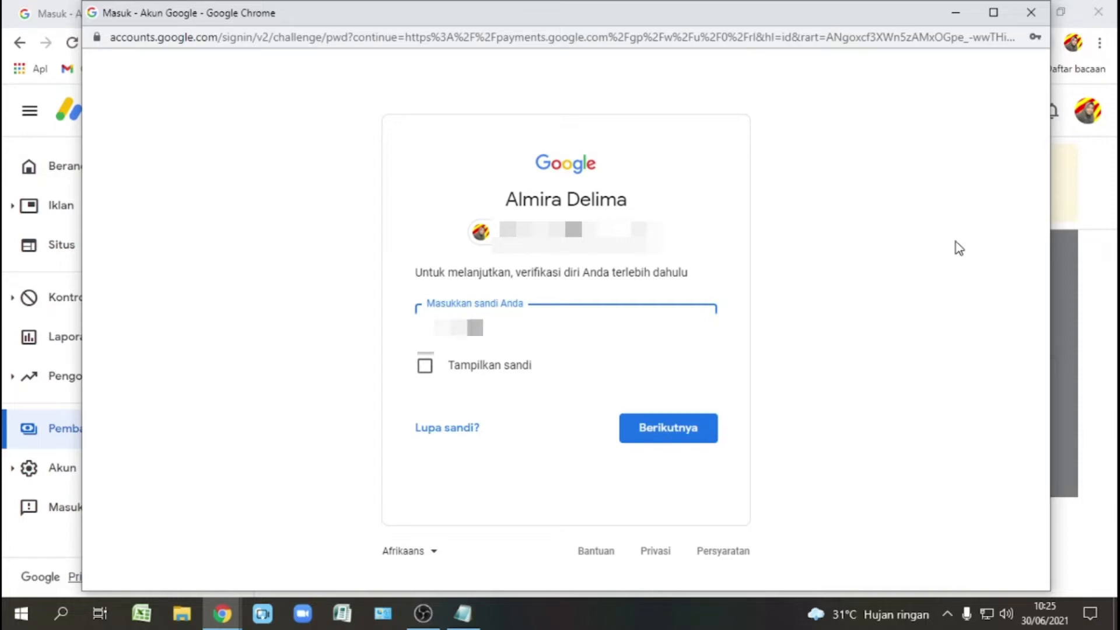
left_click(695, 443)
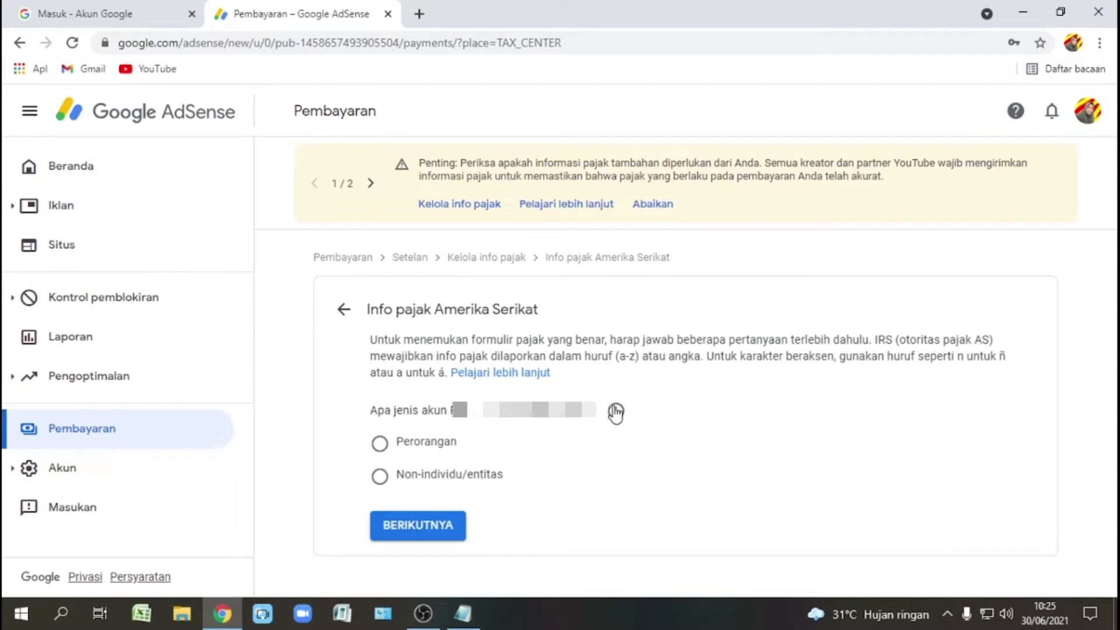
Set the account type to Perorangan and answer Tidak to being a United States citizen or resident
left_click(380, 445)
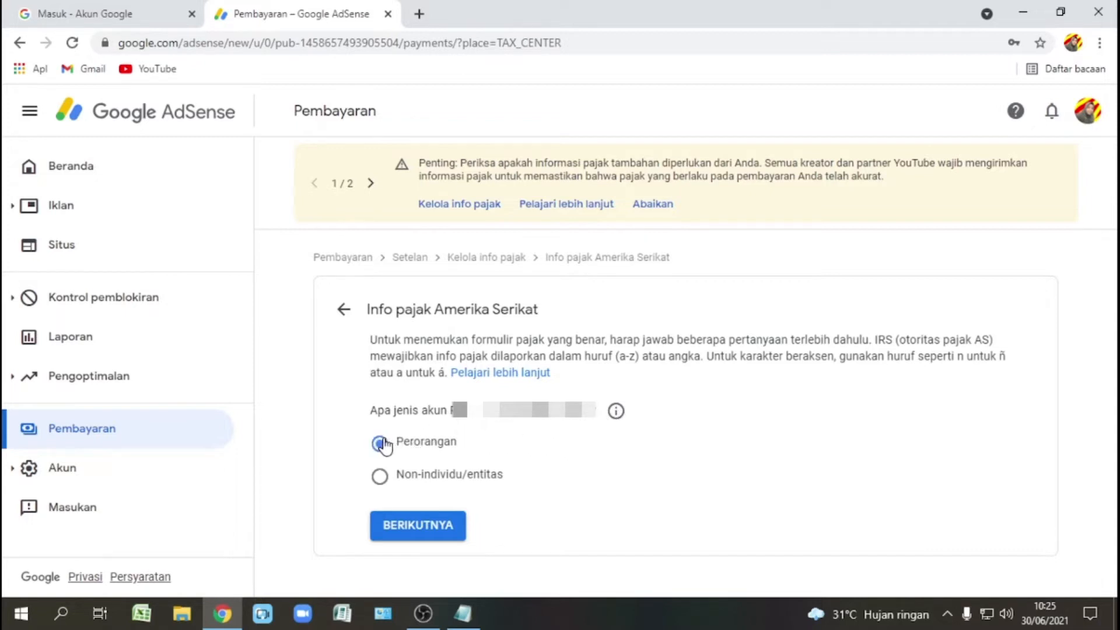
left_click(424, 537)
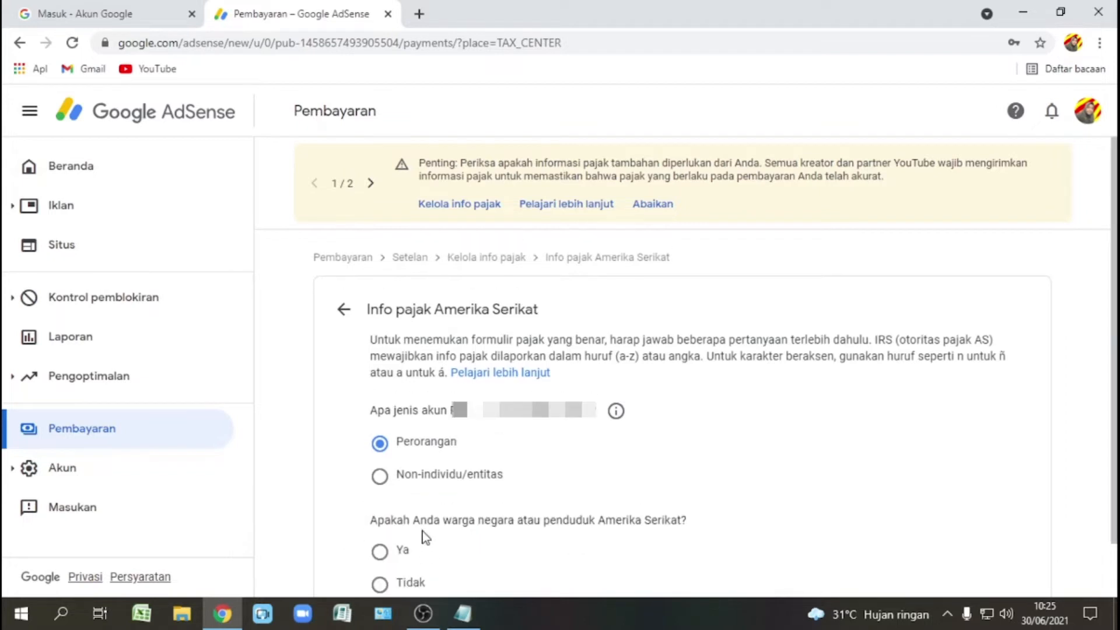
scroll(555, 463, "down", 1)
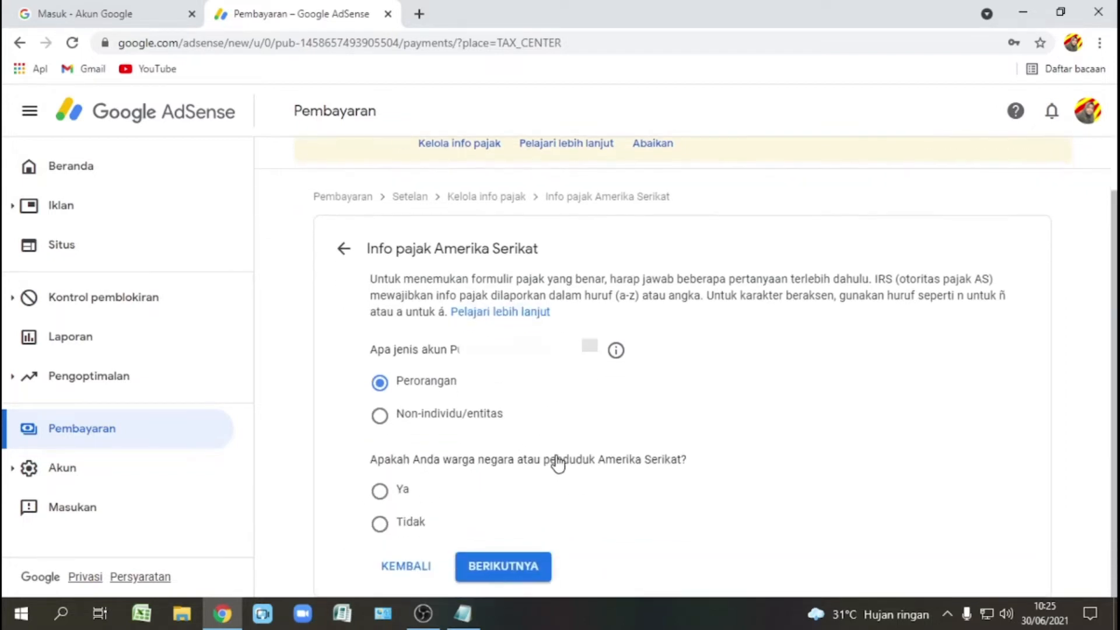
left_click(379, 527)
left_click(517, 571)
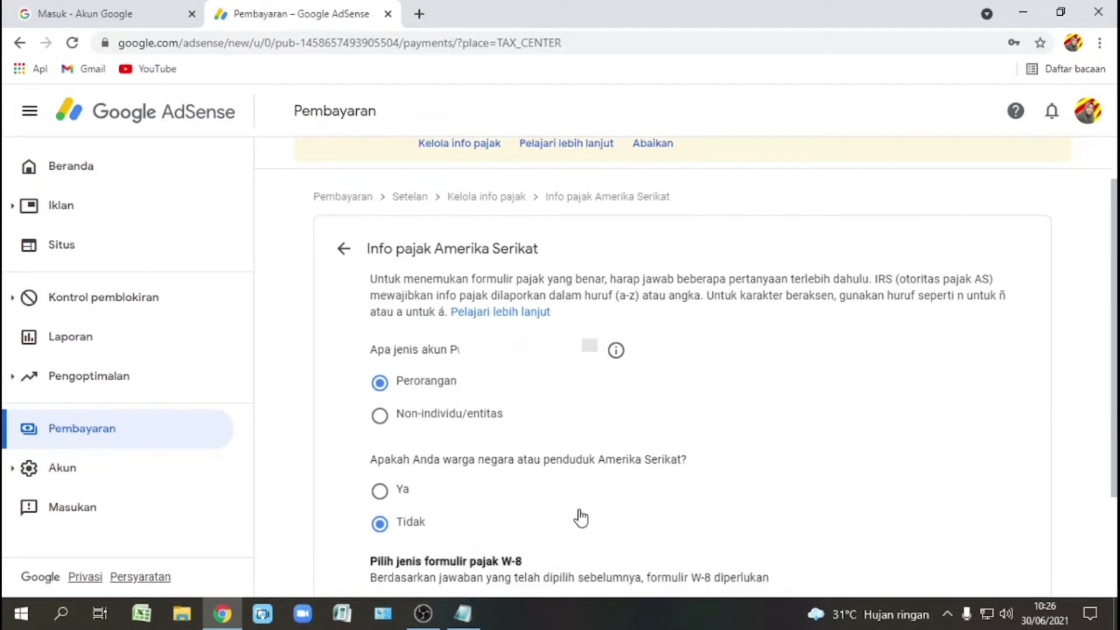
Choose W-8BEN as the W-8 tax form type and start the form
scroll(580, 513, "down", 2)
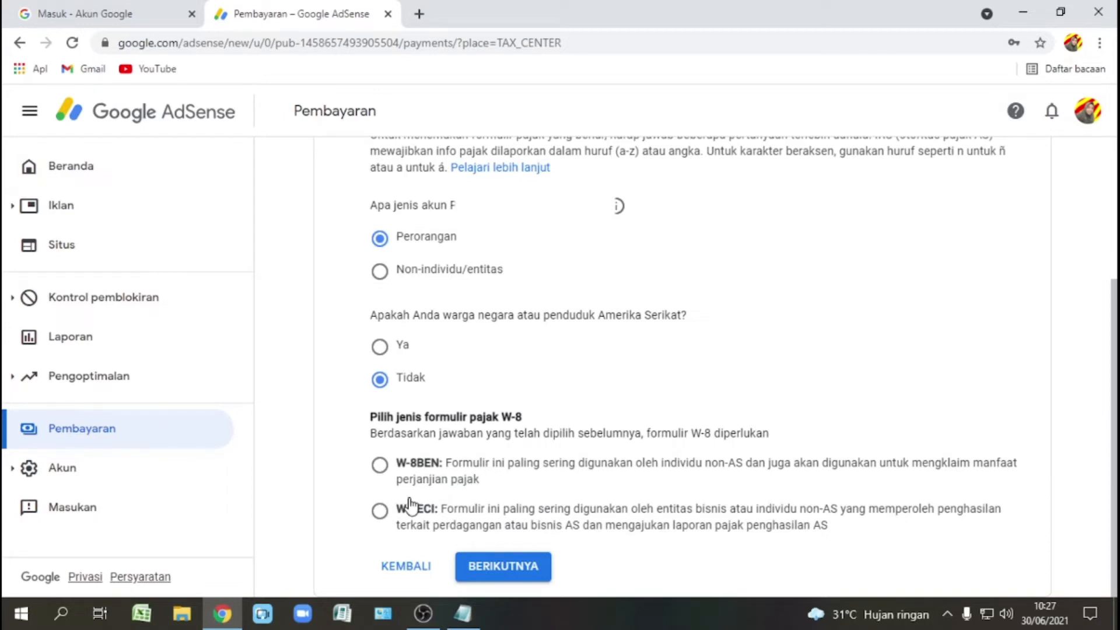
left_click(380, 466)
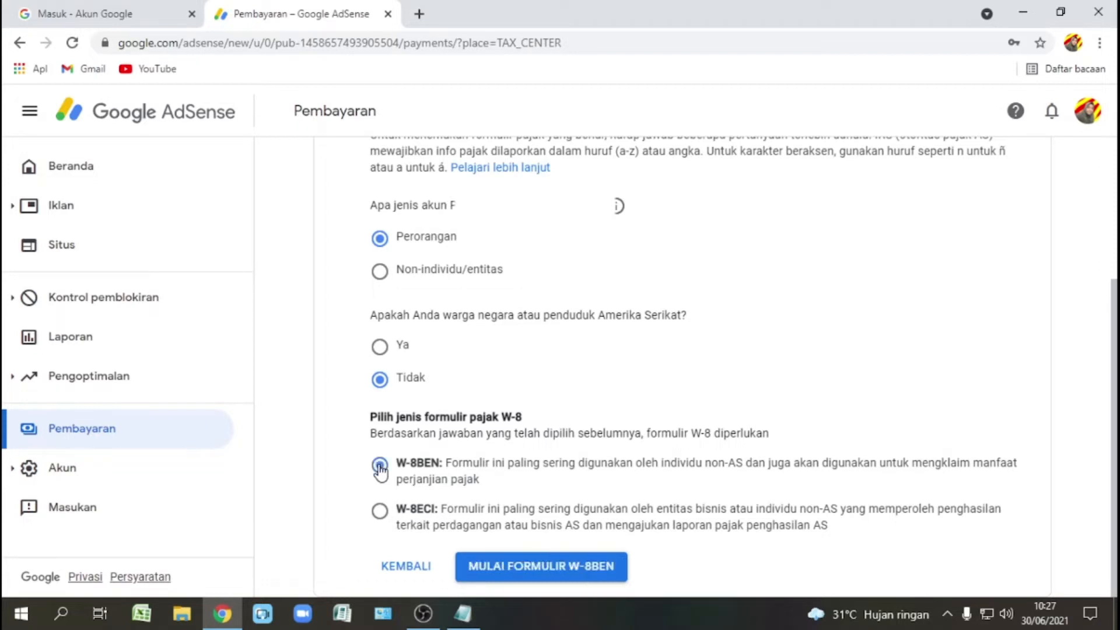
left_click(569, 579)
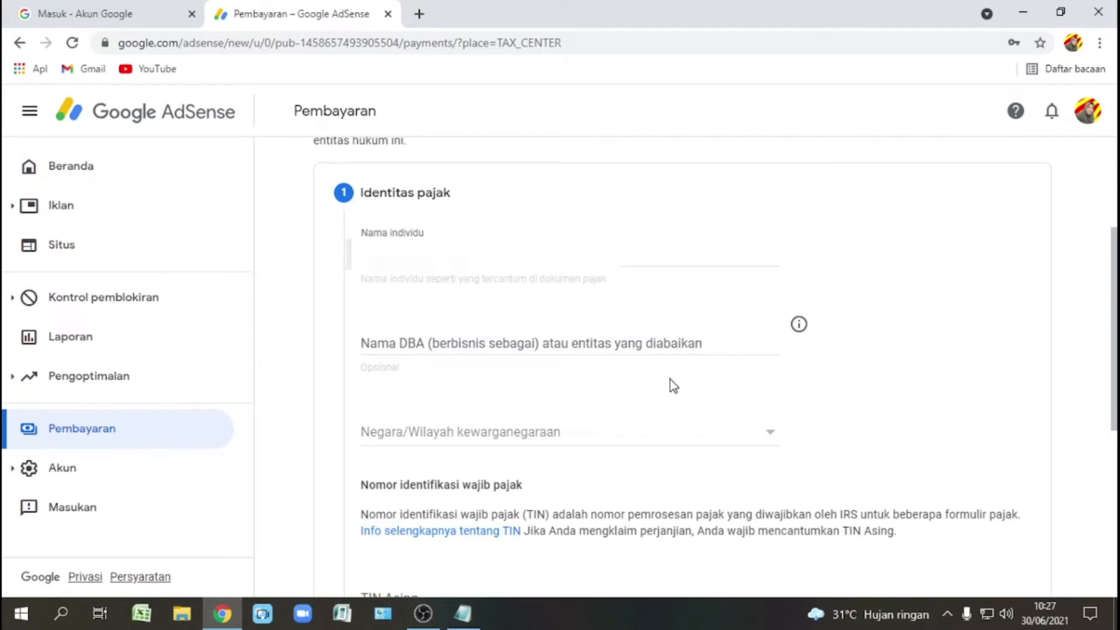
Set the country of citizenship in the tax identity section to Indonesia
left_click(769, 438)
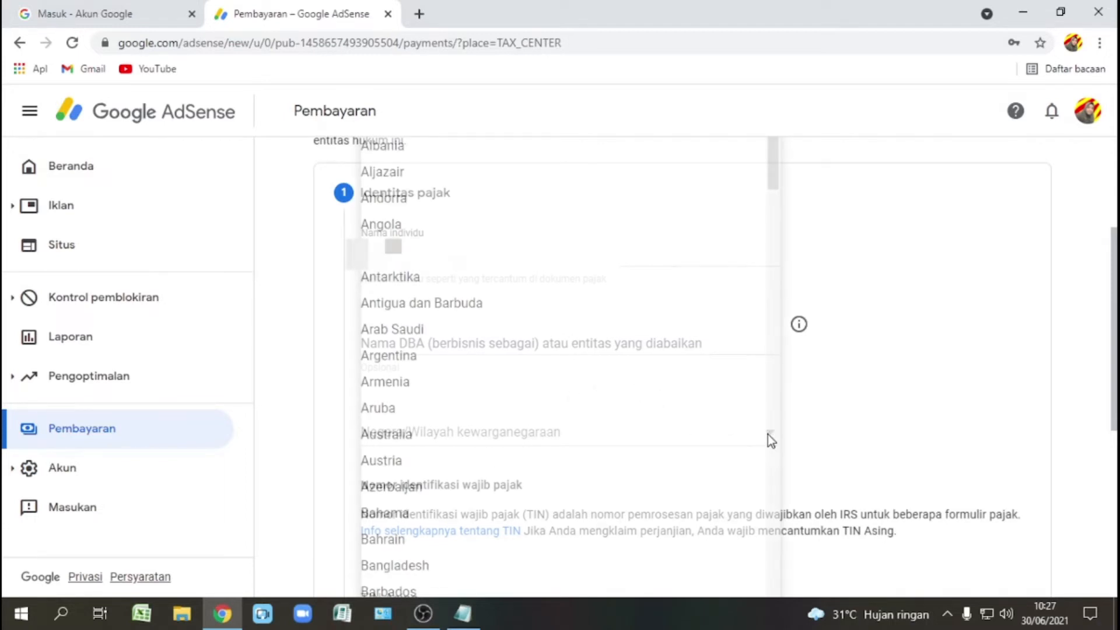
scroll(667, 463, "down", 10)
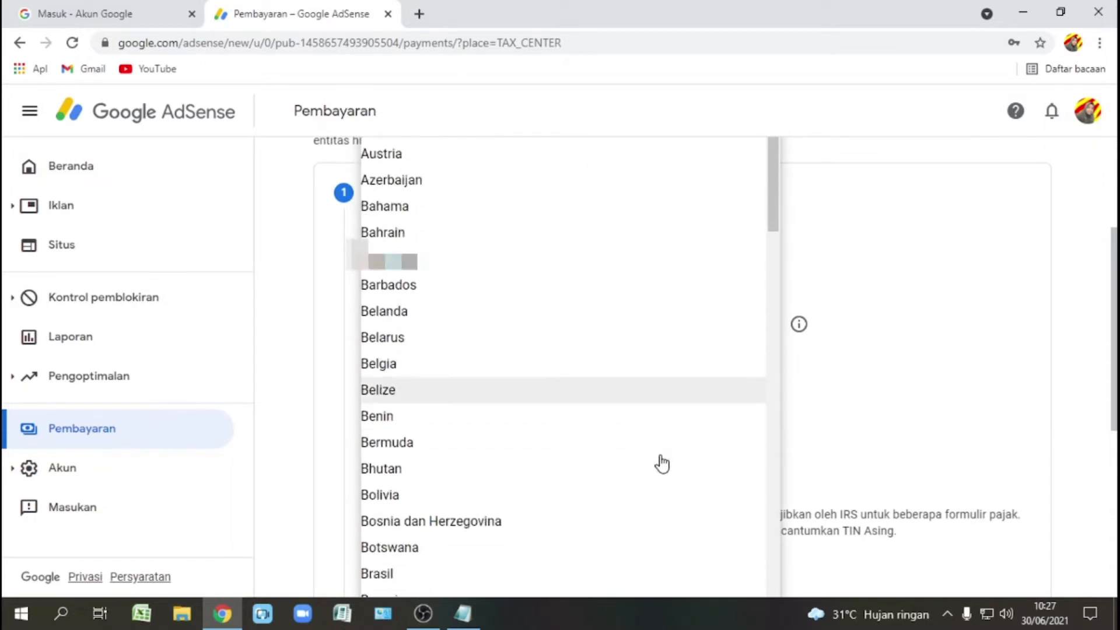
scroll(660, 463, "down", 7)
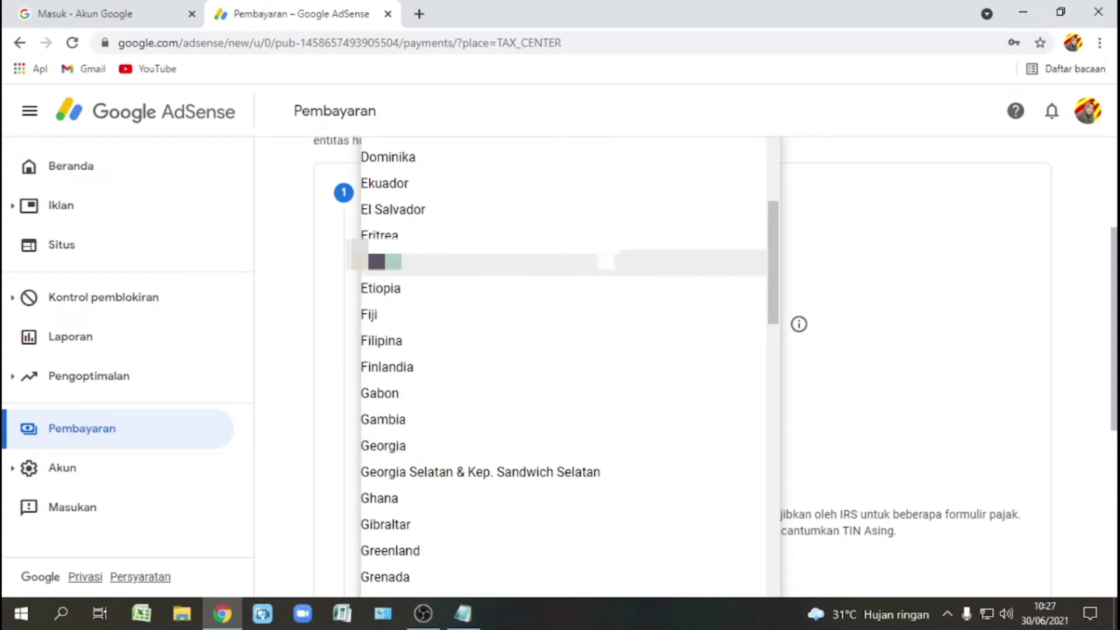
scroll(612, 425, "down", 5)
scroll(615, 424, "down", 5)
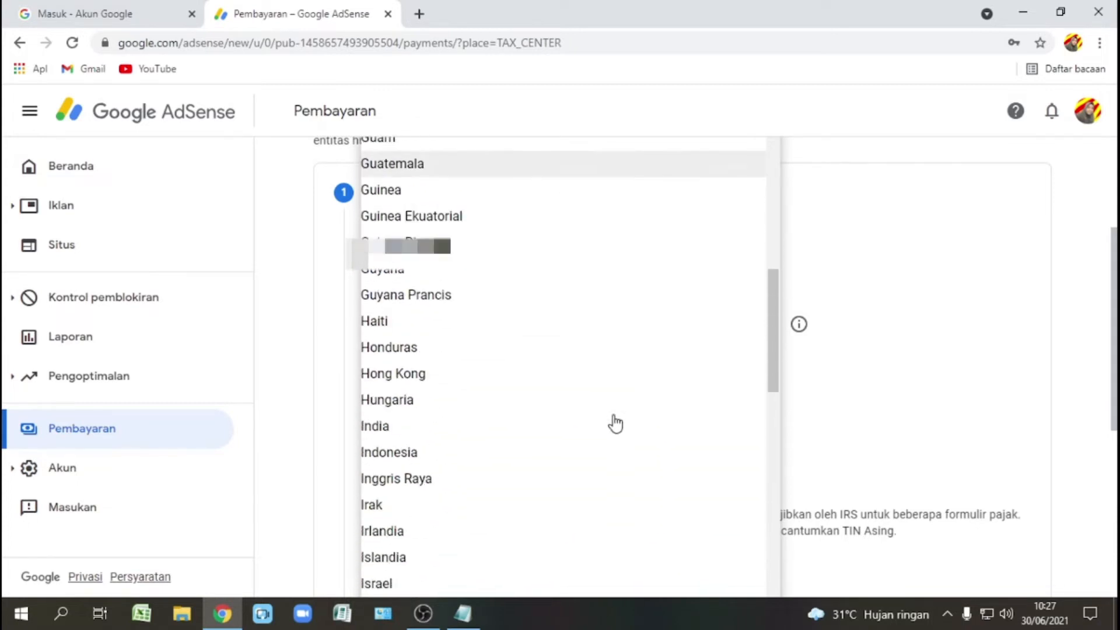
left_click(438, 377)
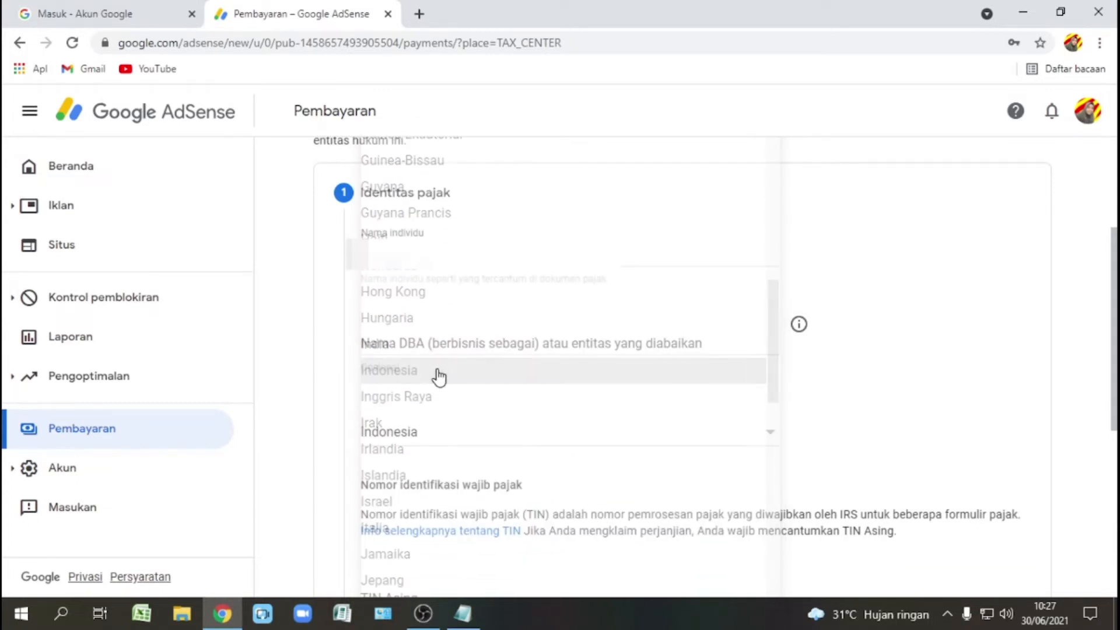
Copy the taxpayer identification number from the Notepad note into the TIN Asing field and continue to the Alamat section
scroll(558, 485, "down", 3)
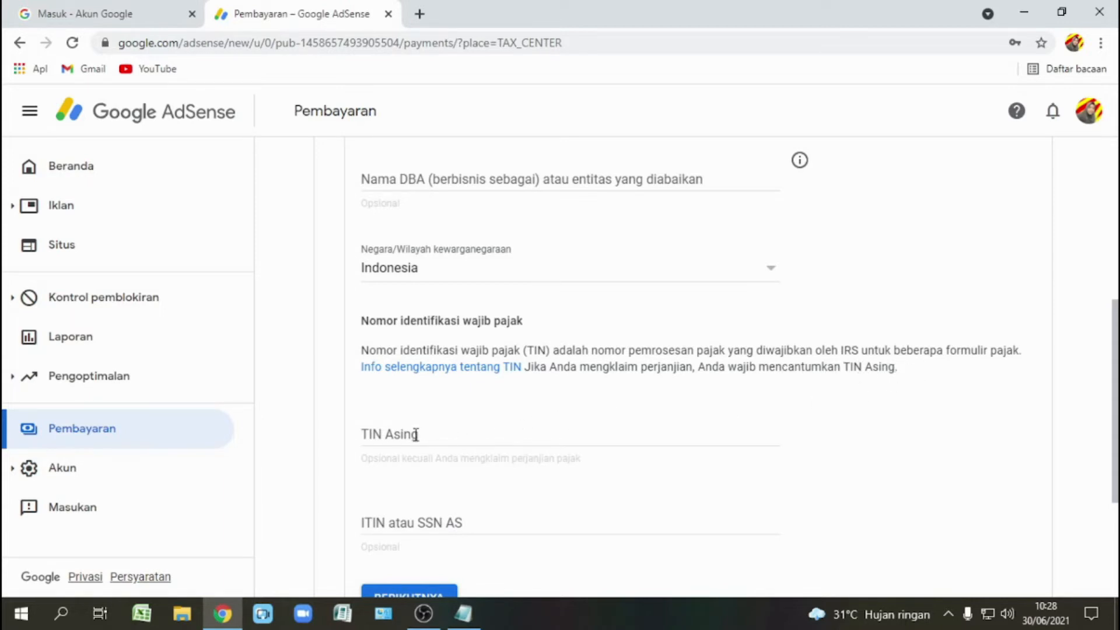
scroll(416, 434, "down", 3)
left_click(415, 272)
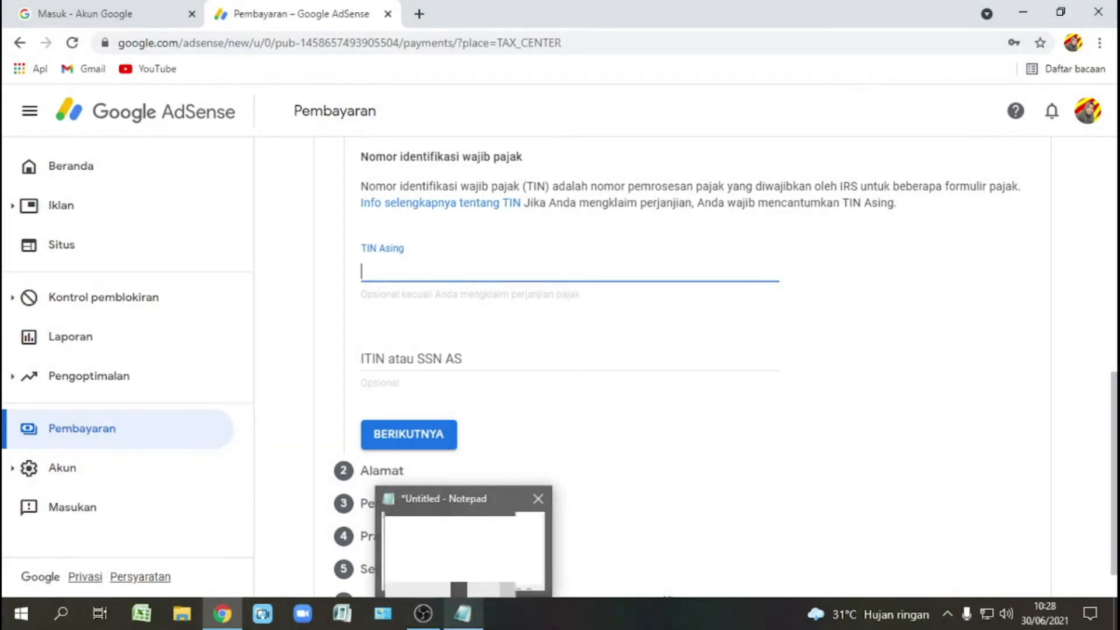
left_click(463, 612)
left_click_drag(204, 114, 74, 115)
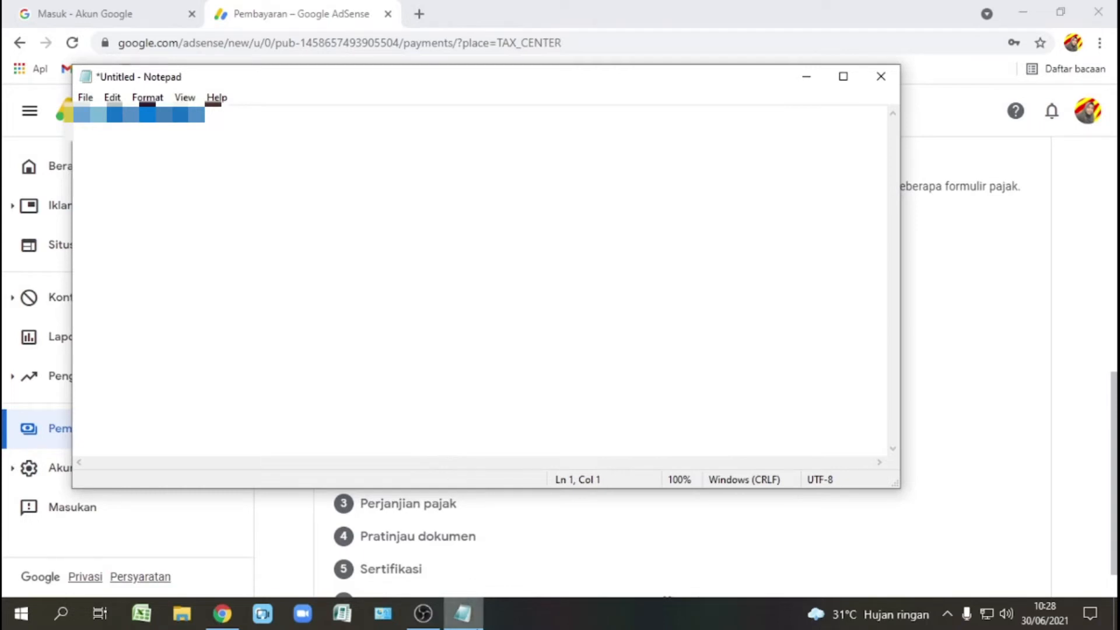
mouse_move(232, 624)
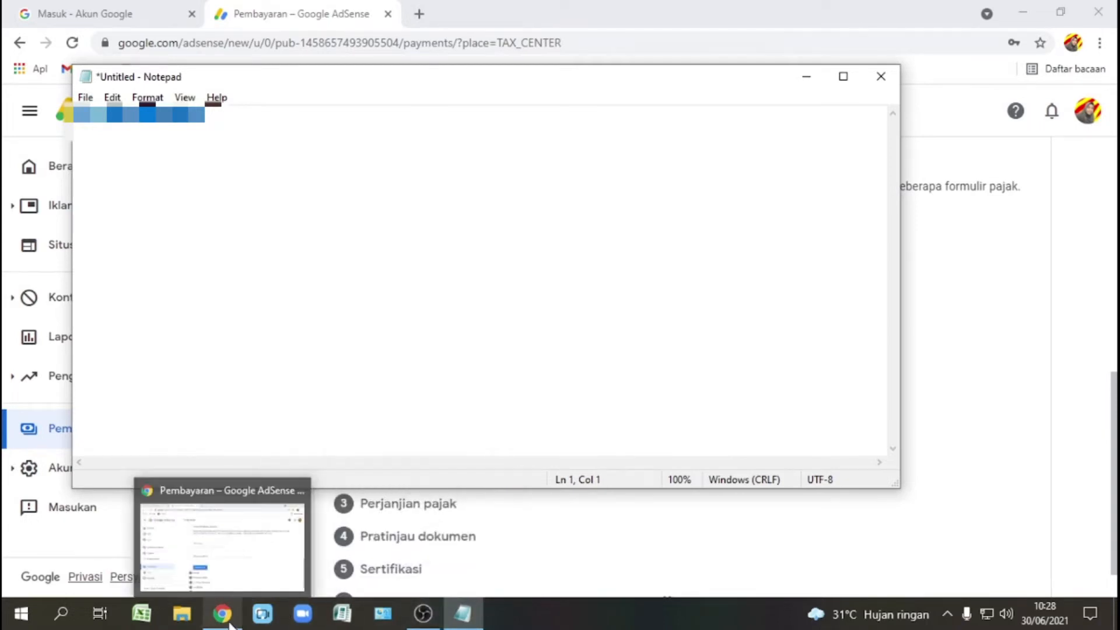
left_click(232, 566)
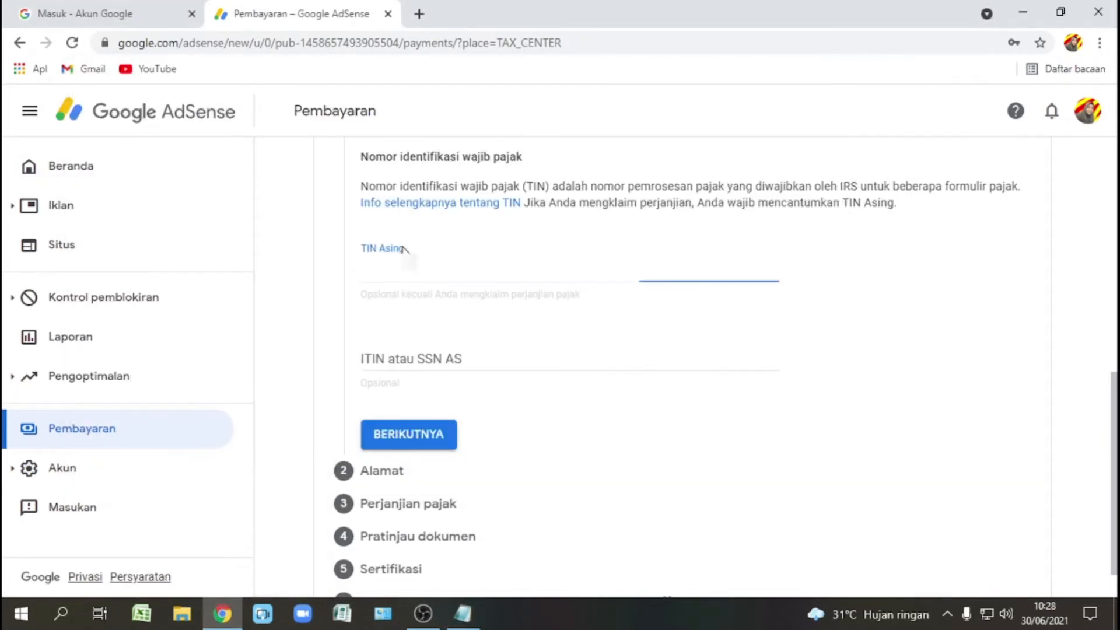
right_click(384, 282)
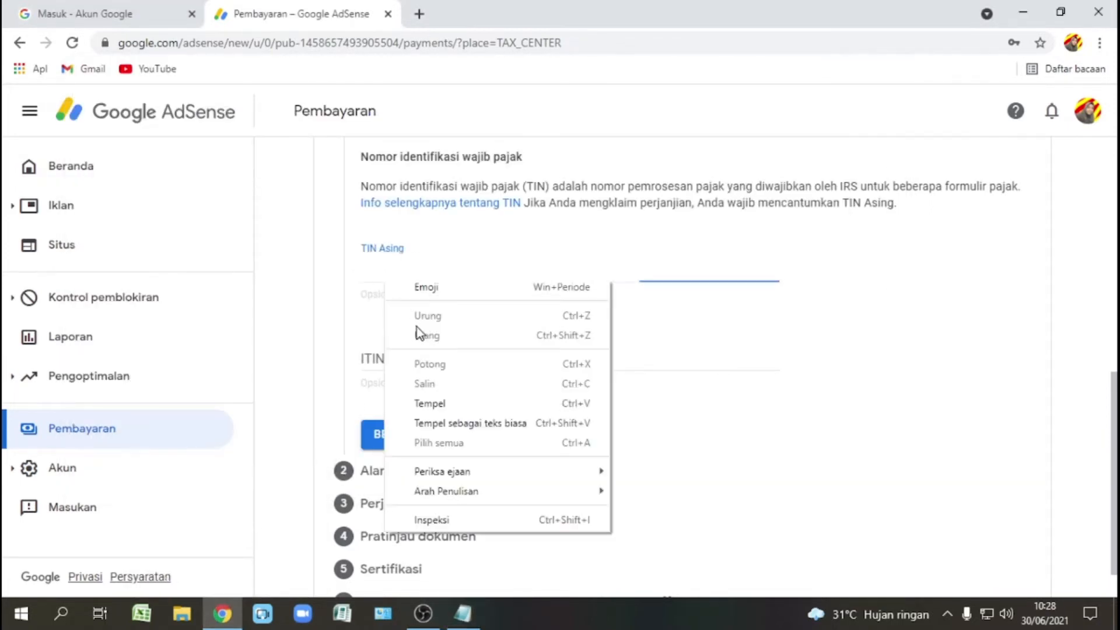
left_click(466, 403)
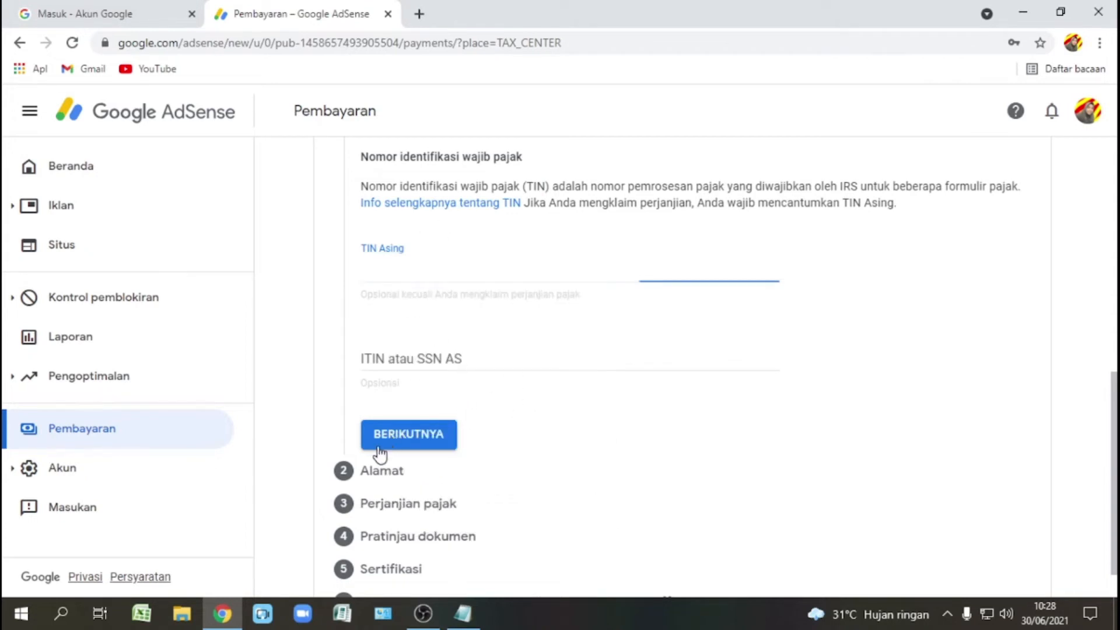
left_click(427, 445)
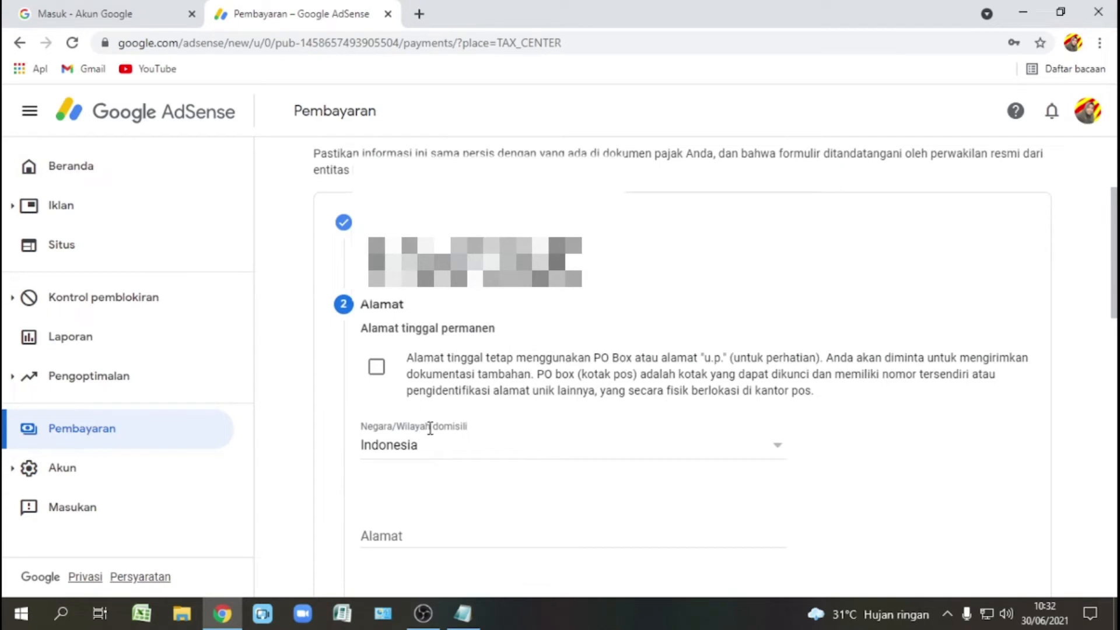
Fill in the permanent residence address in the Alamat section with the street address, city, province and postal code
scroll(437, 437, "down", 1)
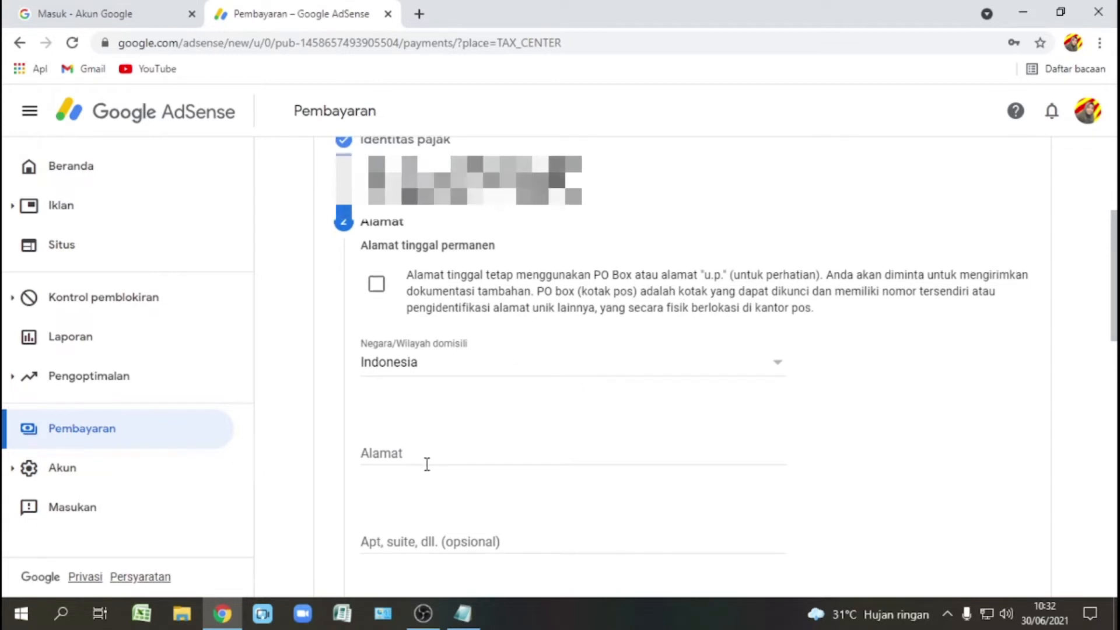
scroll(427, 465, "down", 1)
scroll(406, 454, "down", 1)
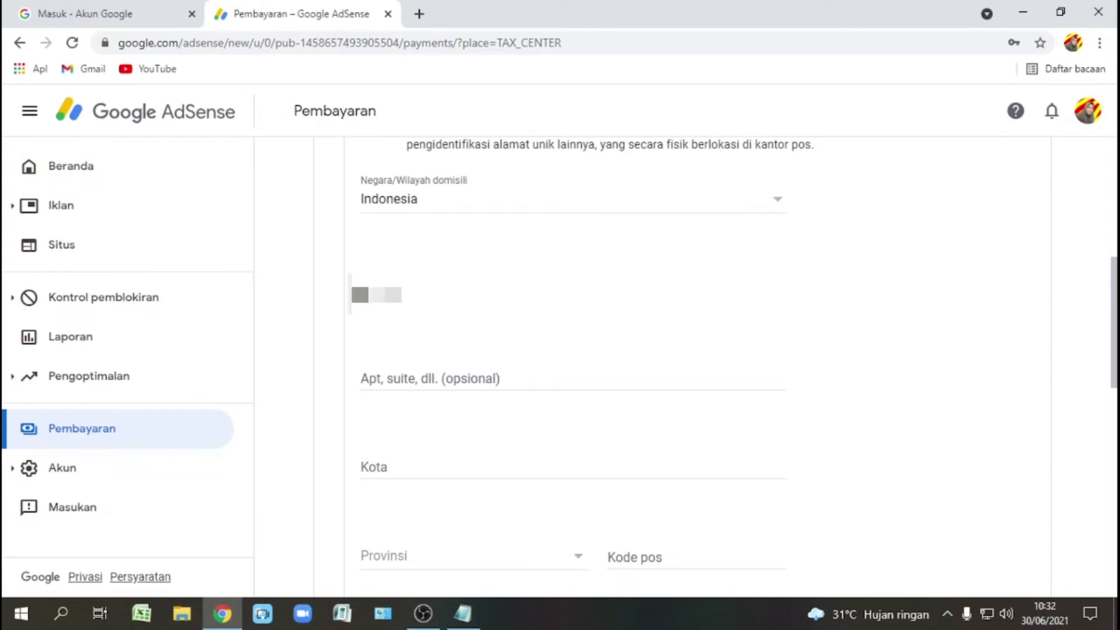
left_click(350, 295)
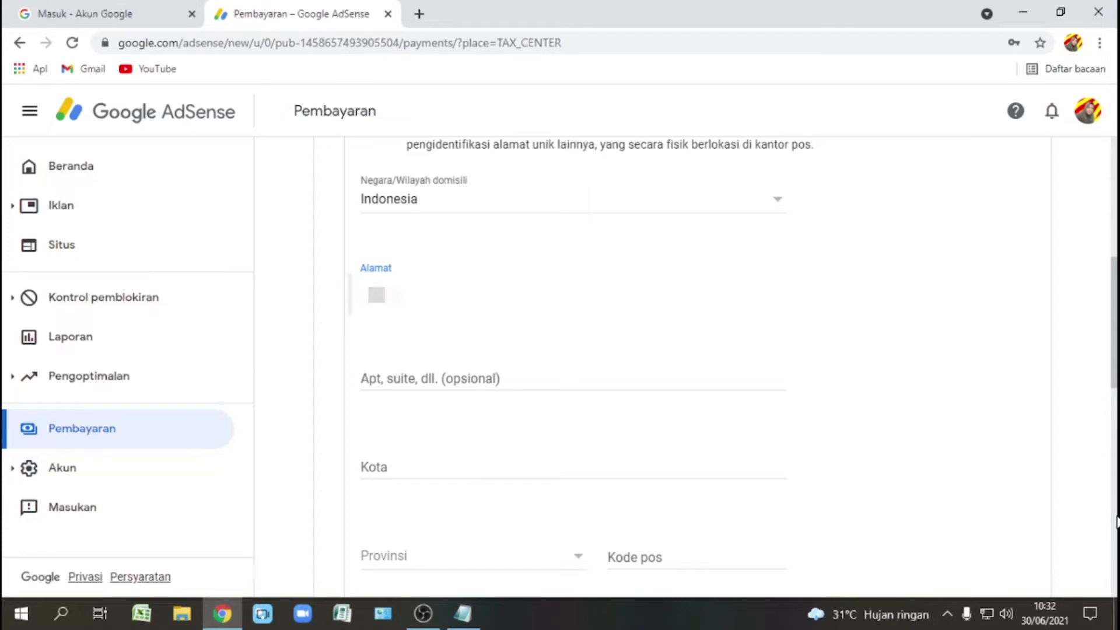
type("Jl.")
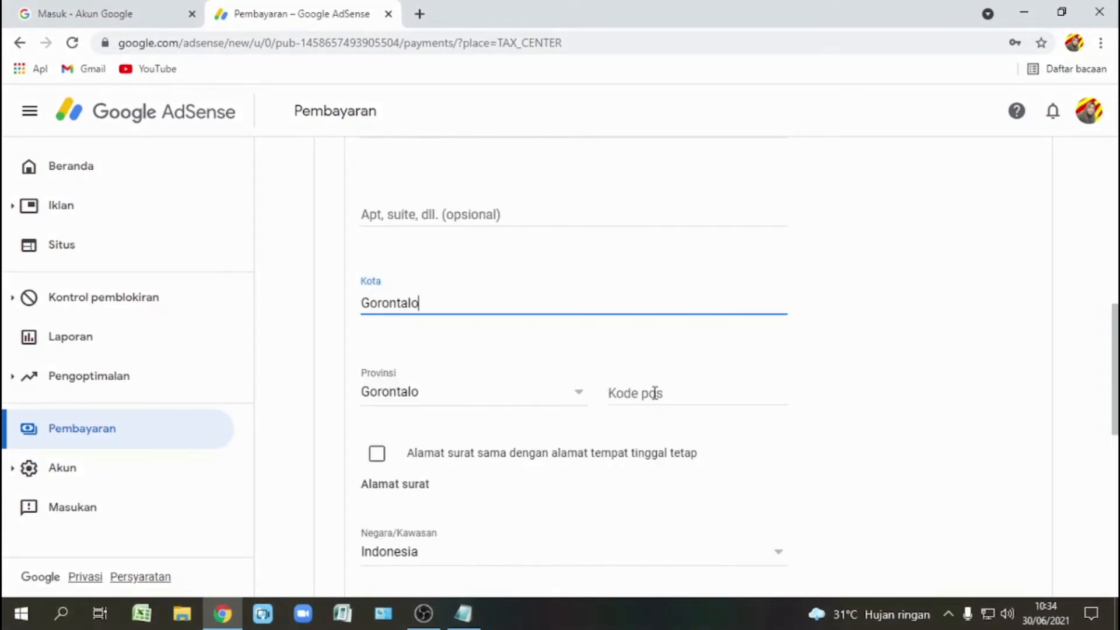
left_click(654, 392)
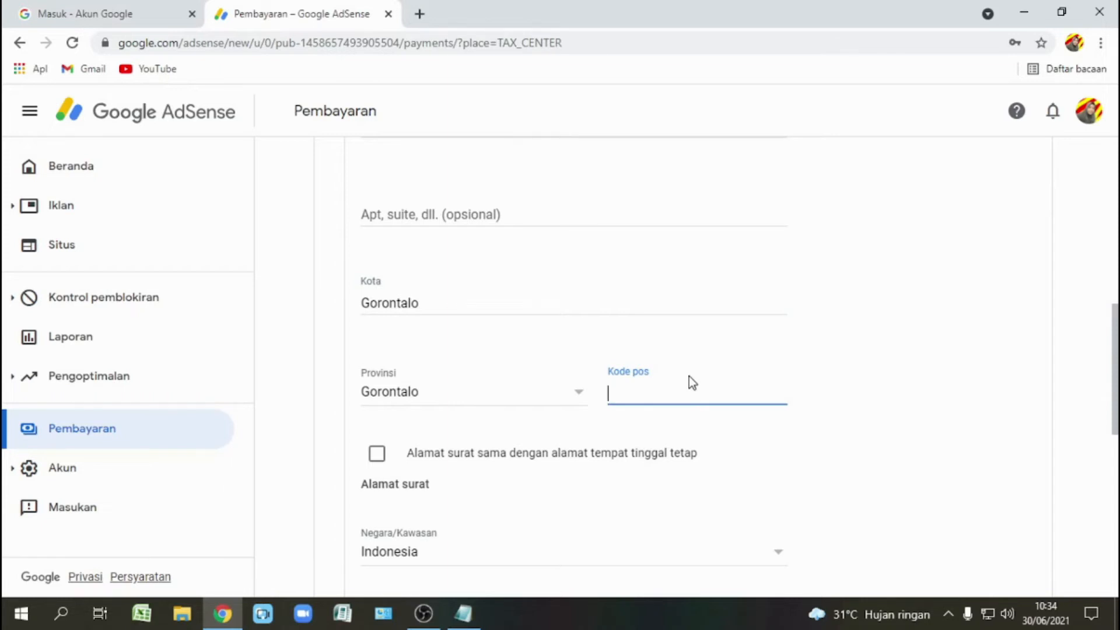
type("96218")
Mark the mailing address as the same as the permanent residence address and continue to the Perjanjian pajak section
scroll(552, 419, "down", 1)
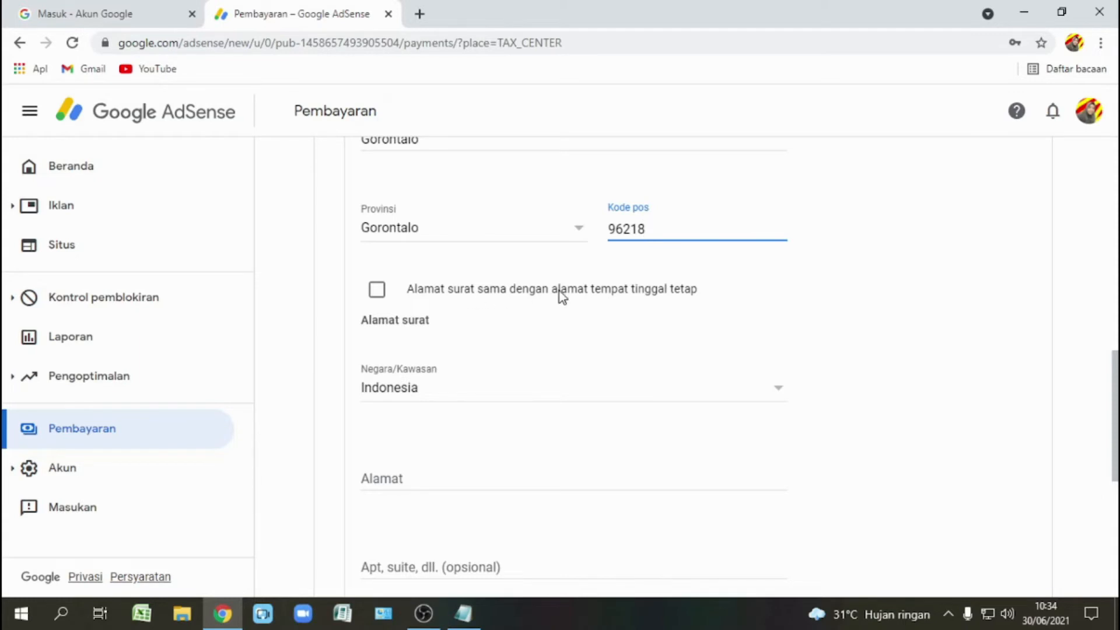
left_click(377, 290)
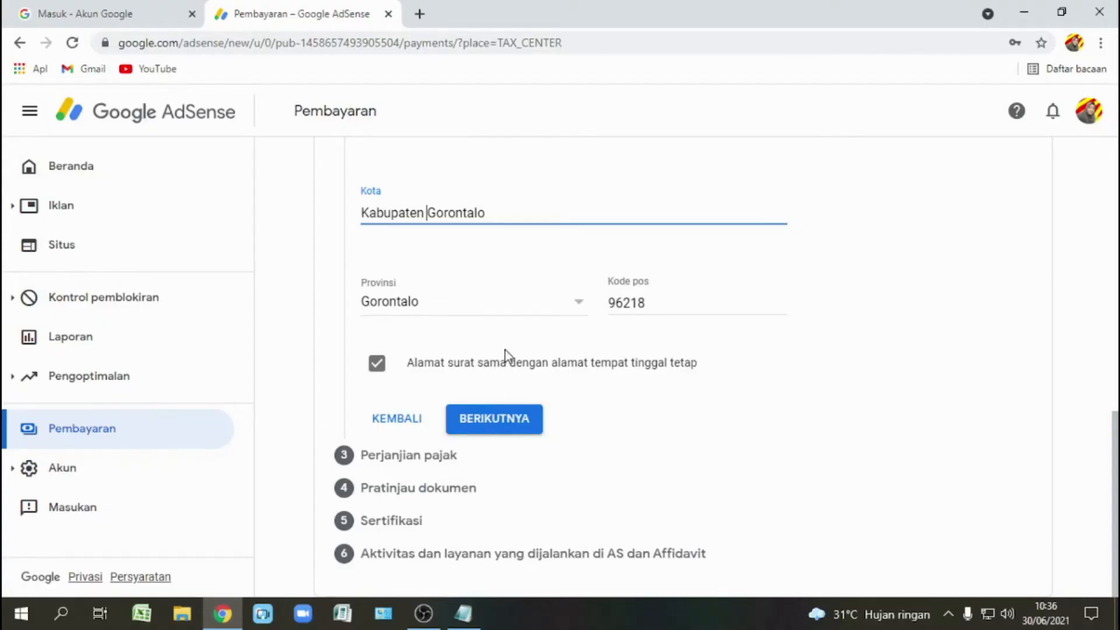
left_click(505, 419)
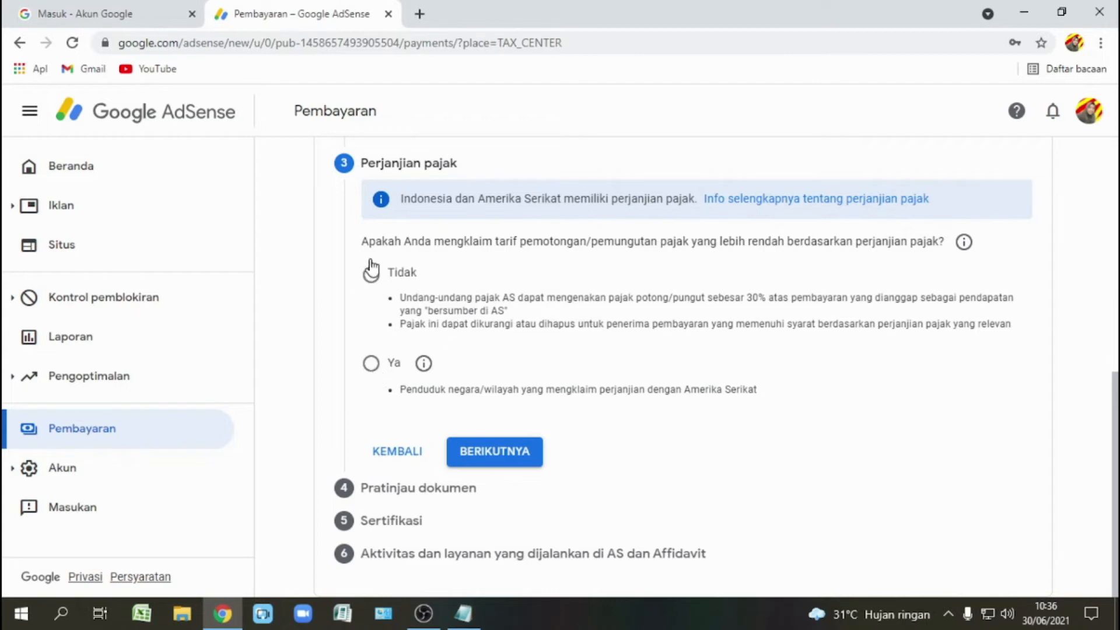
Answer Ya to claiming a reduced treaty withholding rate, confirm treaty-country residency, and set the treaty country to Indonesia
left_click(372, 365)
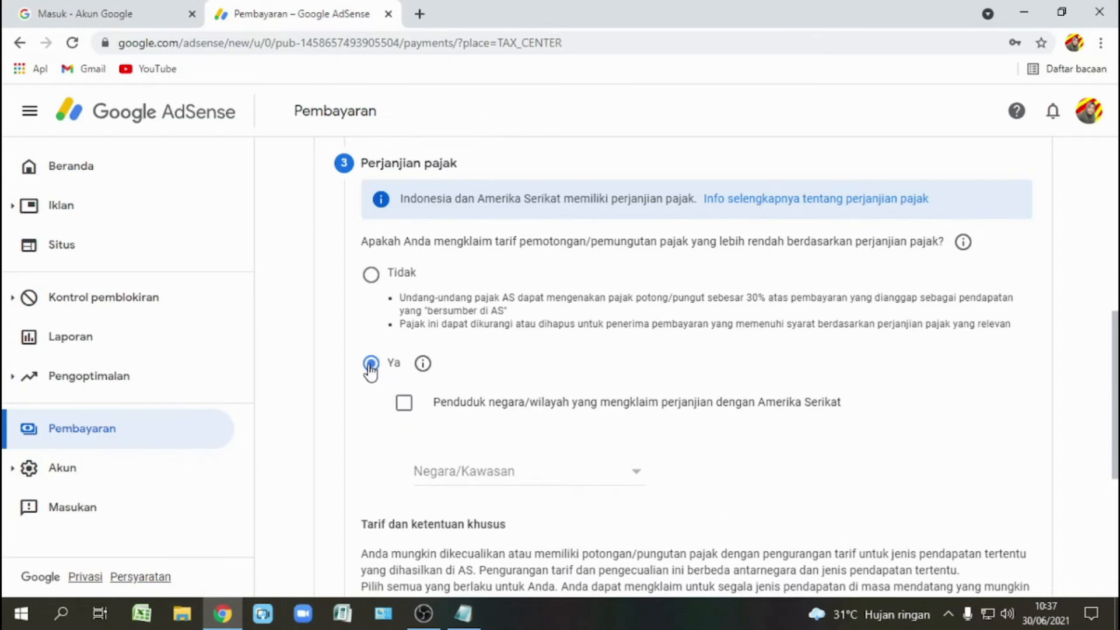
left_click(403, 404)
left_click(632, 475)
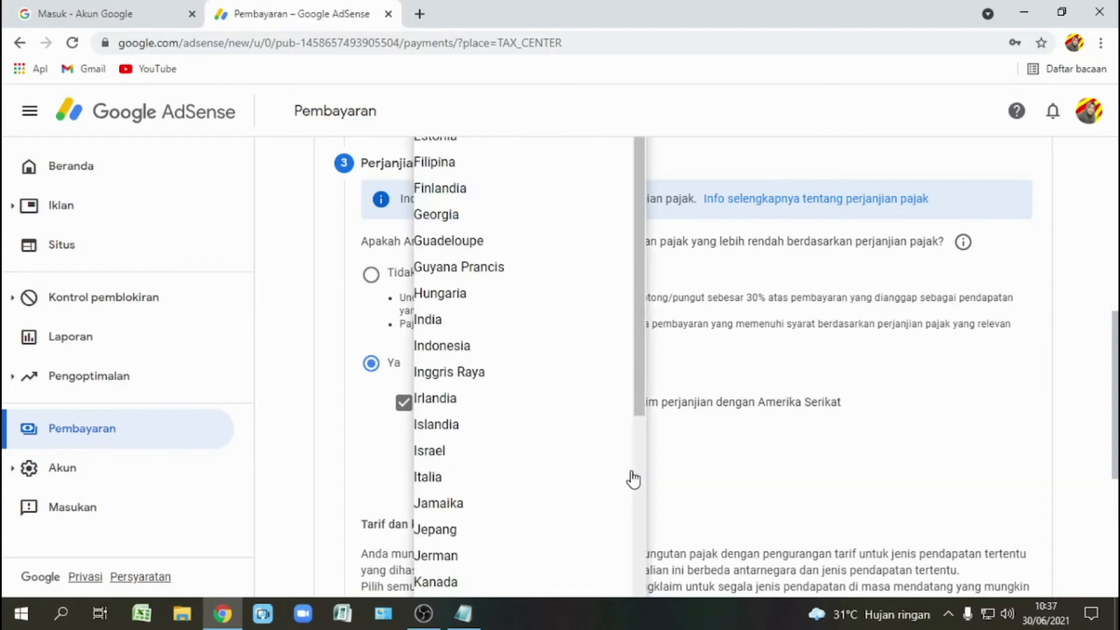
left_click(507, 351)
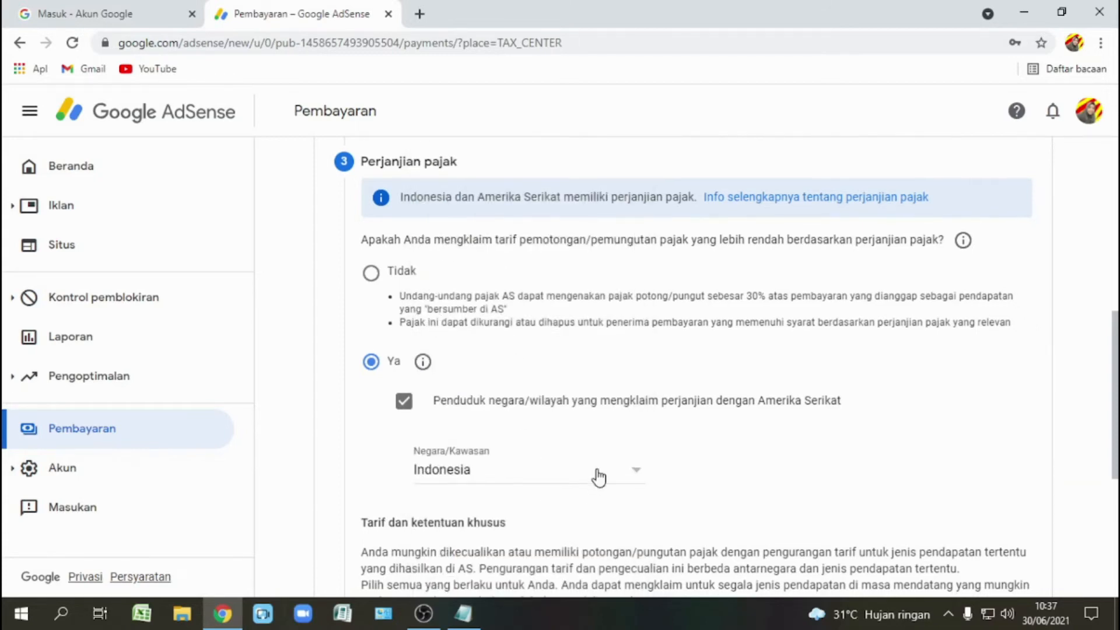
Claim the Layanan income type under Pasal 8 ayat 1 at the 0% treaty rate and confirm the eligibility statement
scroll(600, 475, "down", 4)
scroll(599, 477, "down", 1)
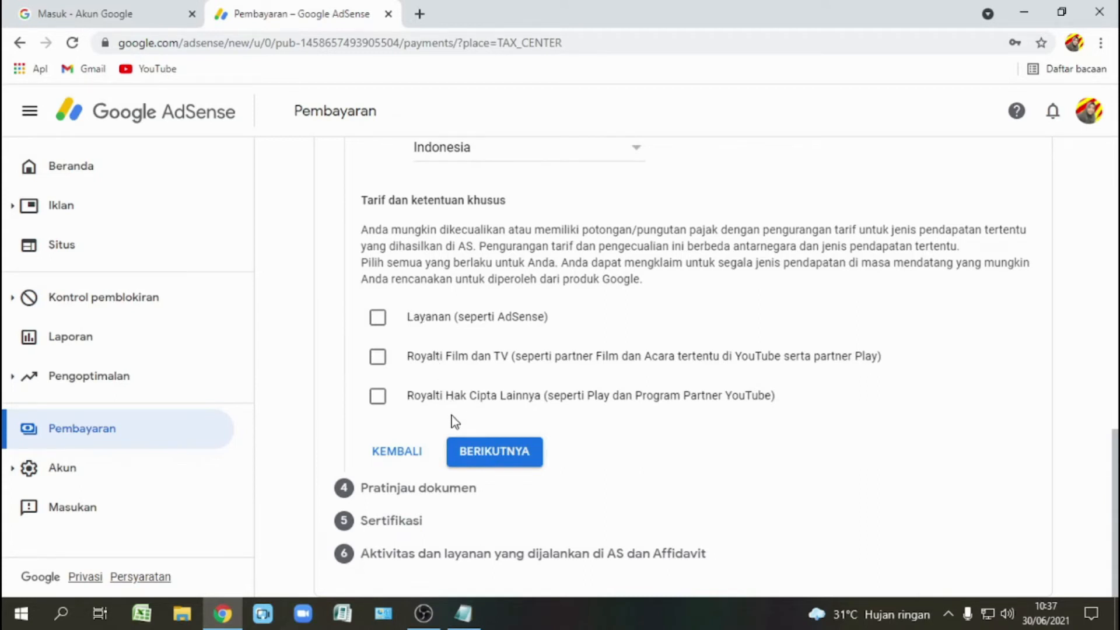
left_click(378, 320)
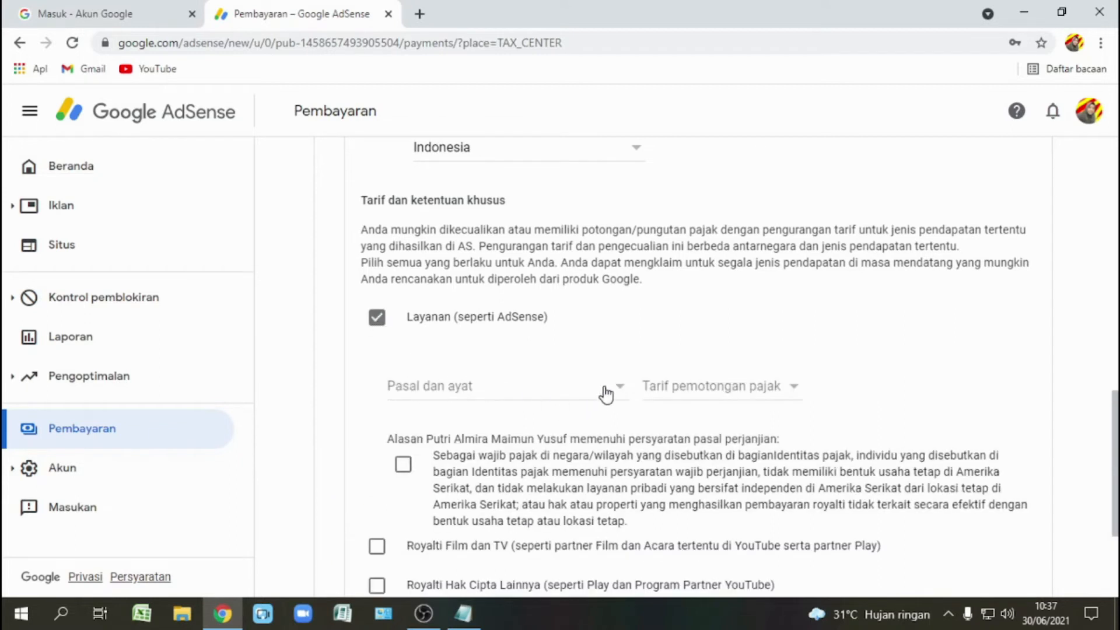
left_click(617, 389)
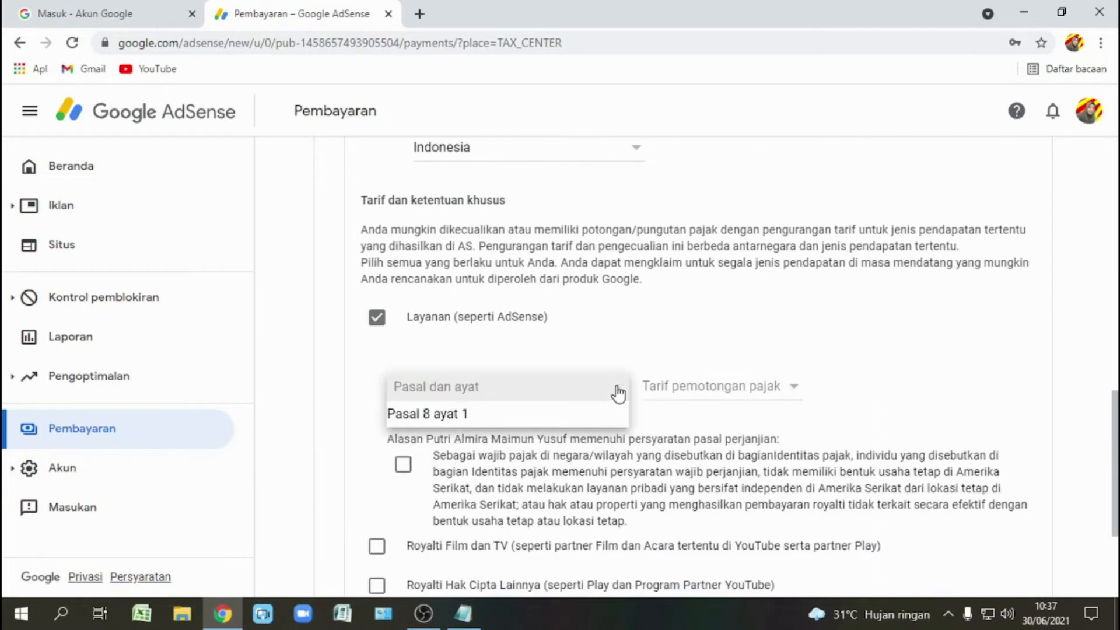
left_click(583, 415)
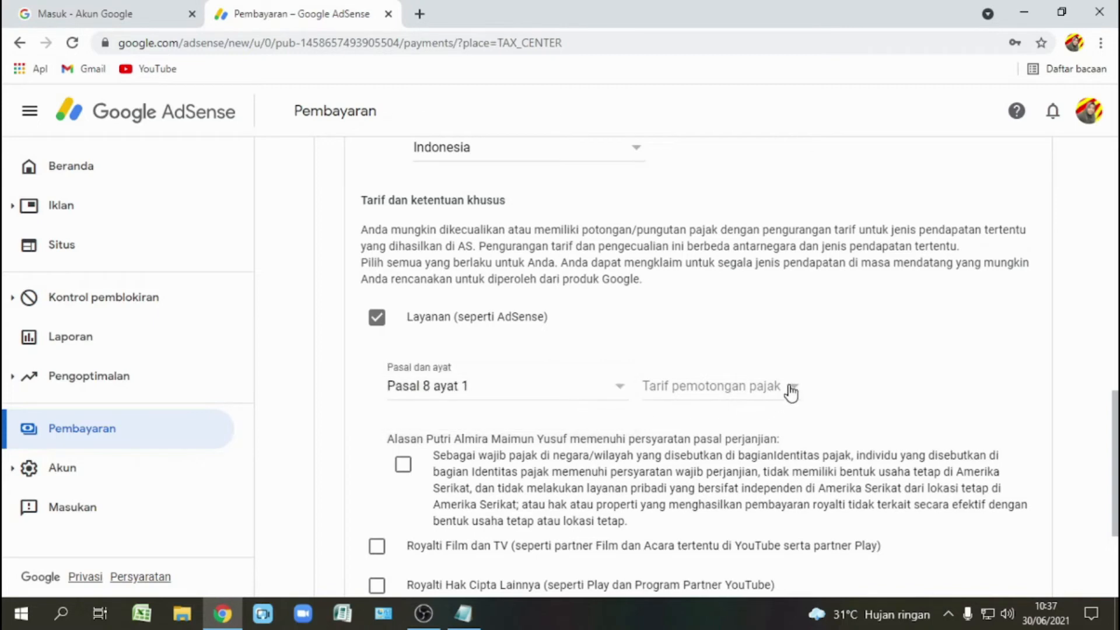
left_click(790, 392)
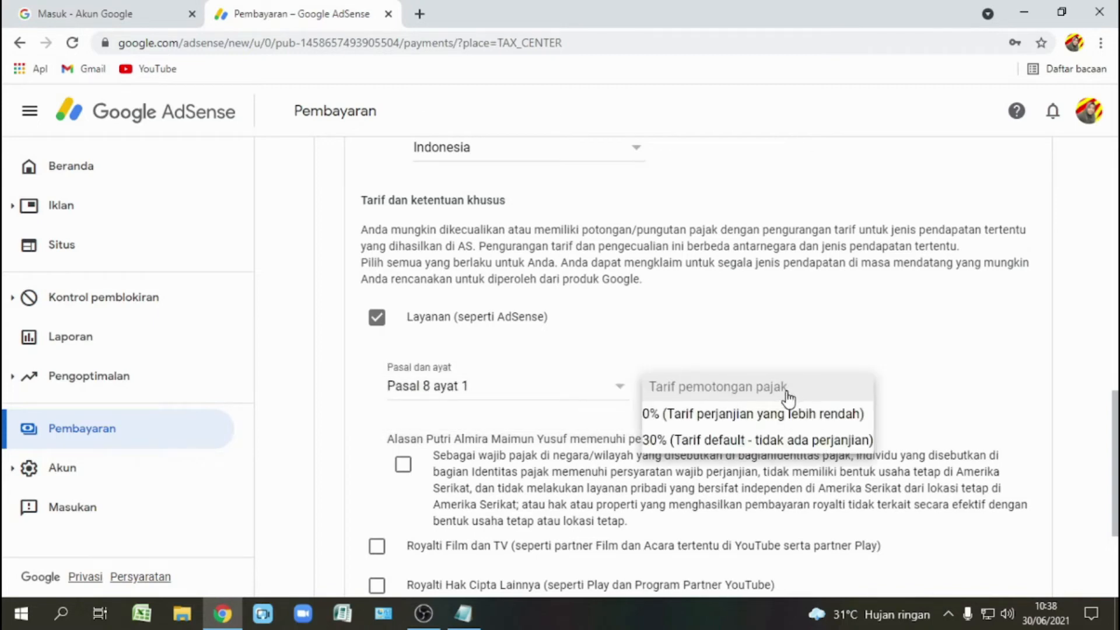
left_click(766, 417)
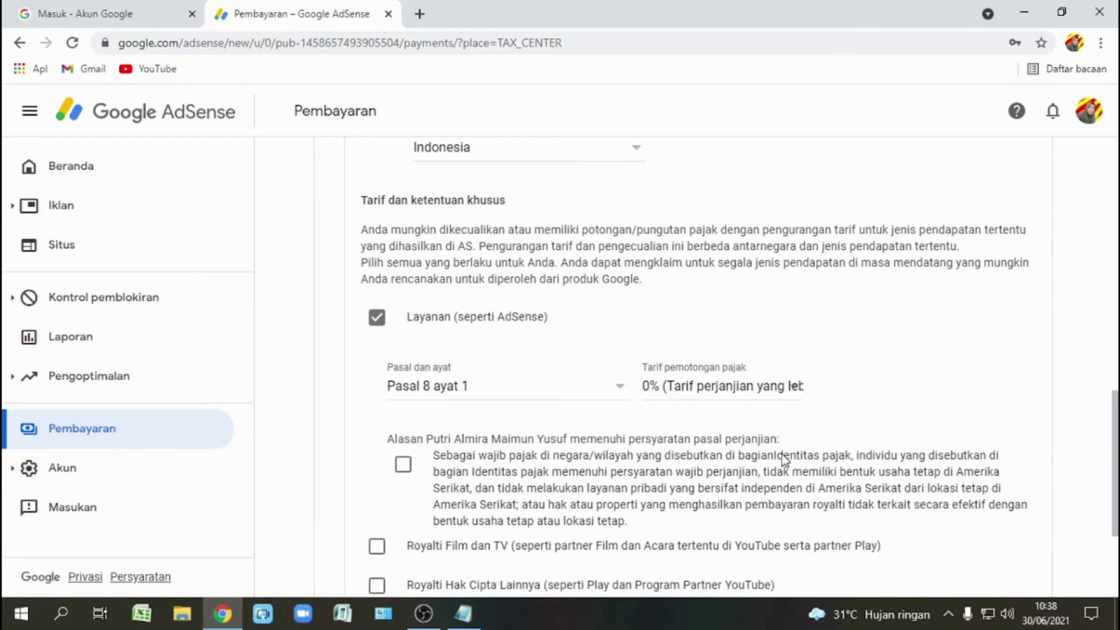
scroll(863, 404, "down", 1)
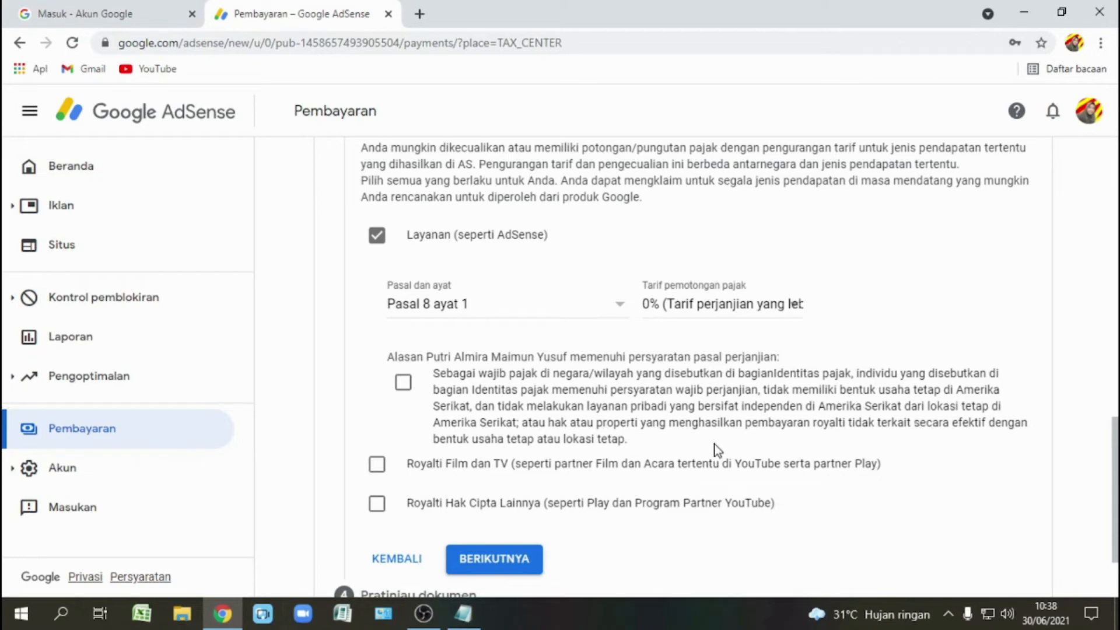
left_click(405, 386)
Claim Royalti Film dan TV under Pasal 13 ayat 2 at the 10% treaty rate and confirm its eligibility statement
left_click(376, 470)
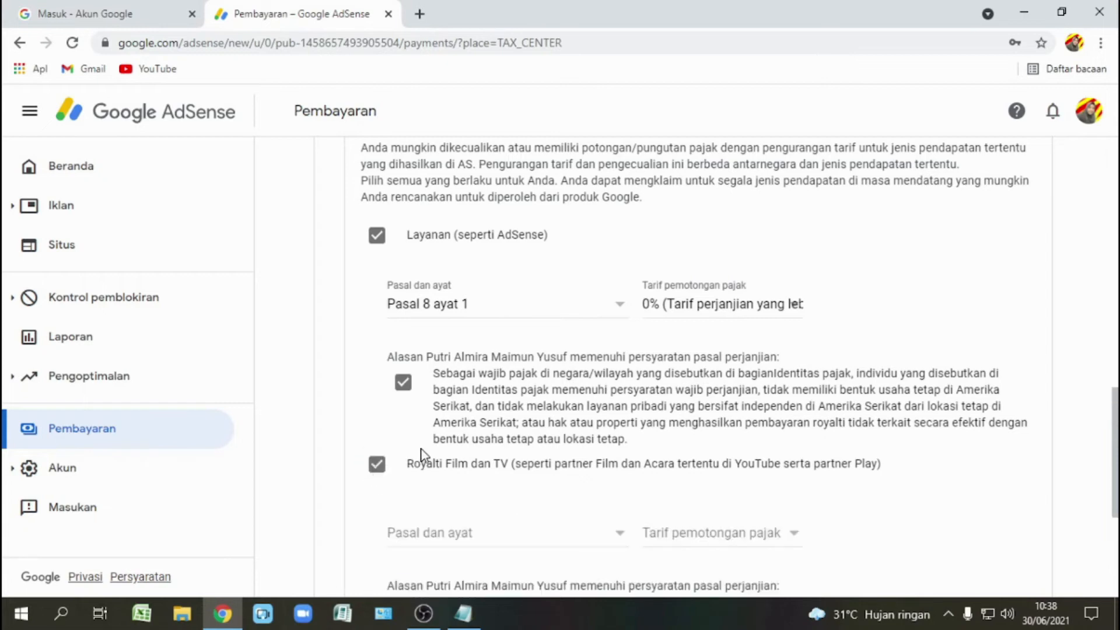
scroll(505, 399, "down", 3)
left_click(617, 375)
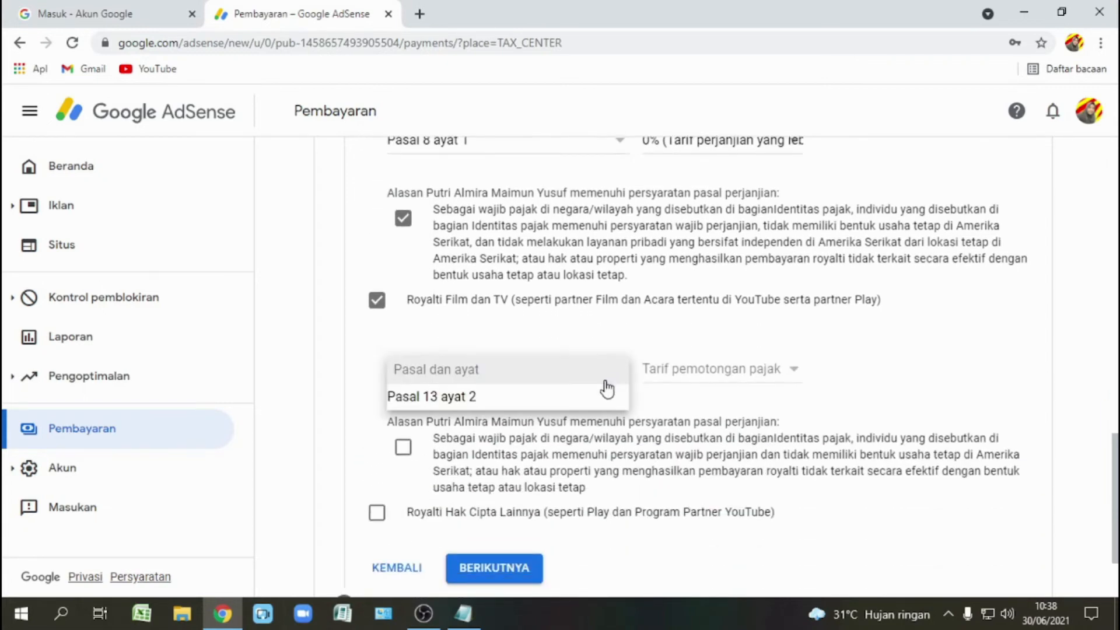
left_click(586, 396)
left_click(686, 372)
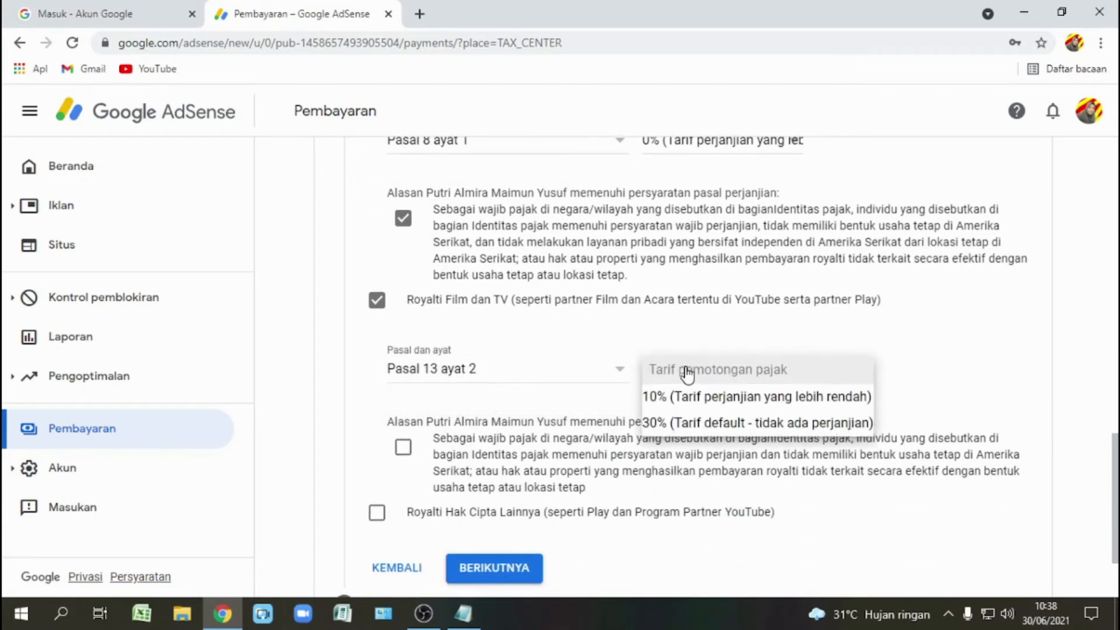
left_click(698, 397)
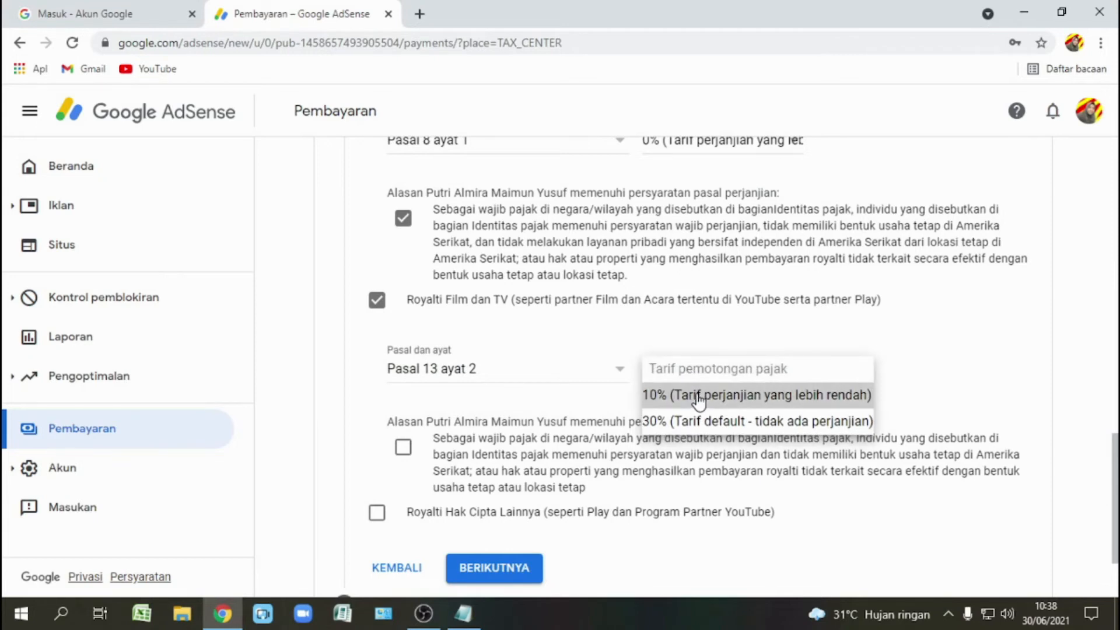
left_click(403, 447)
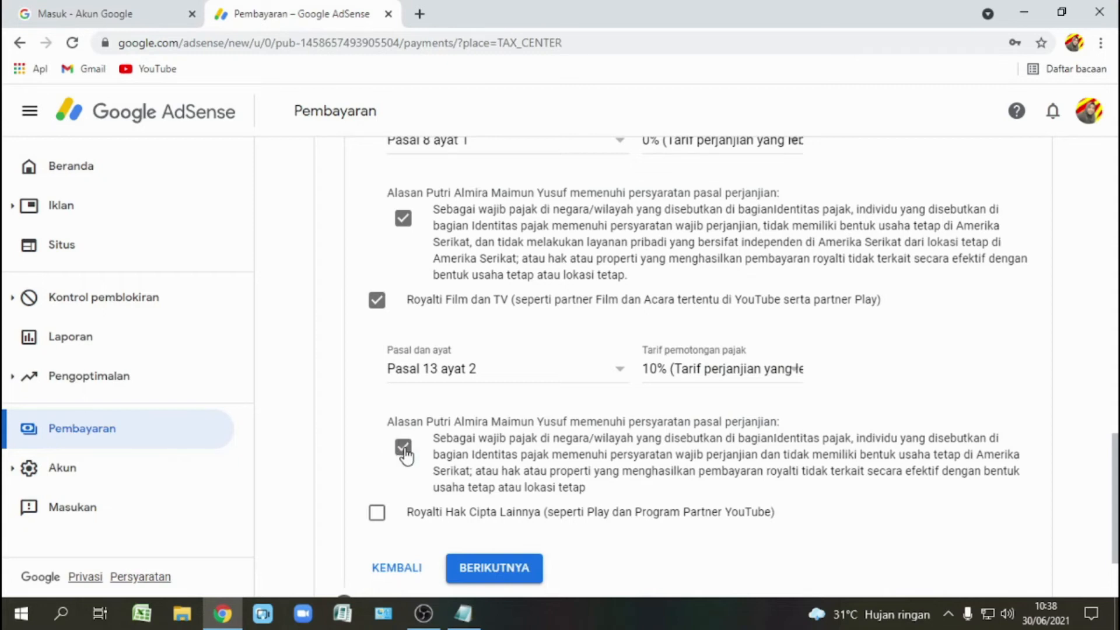
Claim Royalti Hak Cipta Lainnya under Pasal 13 ayat 2 at the 10% treaty rate, confirm its eligibility statement, and continue to Pratinjau dokumen
scroll(402, 446, "down", 2)
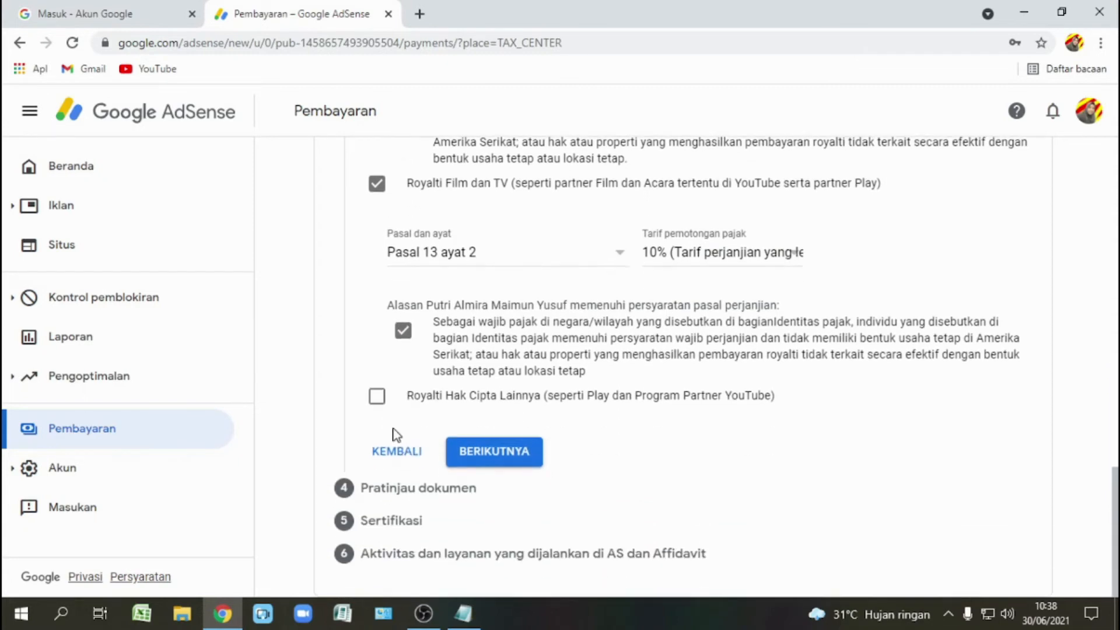
left_click(376, 398)
left_click(620, 467)
left_click(594, 493)
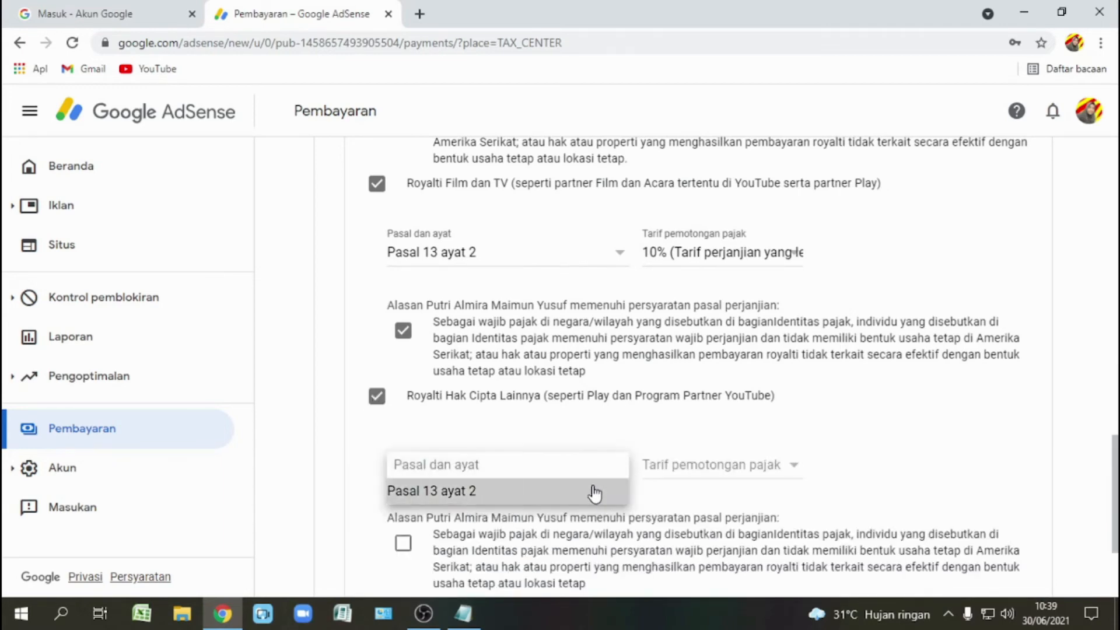
left_click(687, 465)
left_click(711, 491)
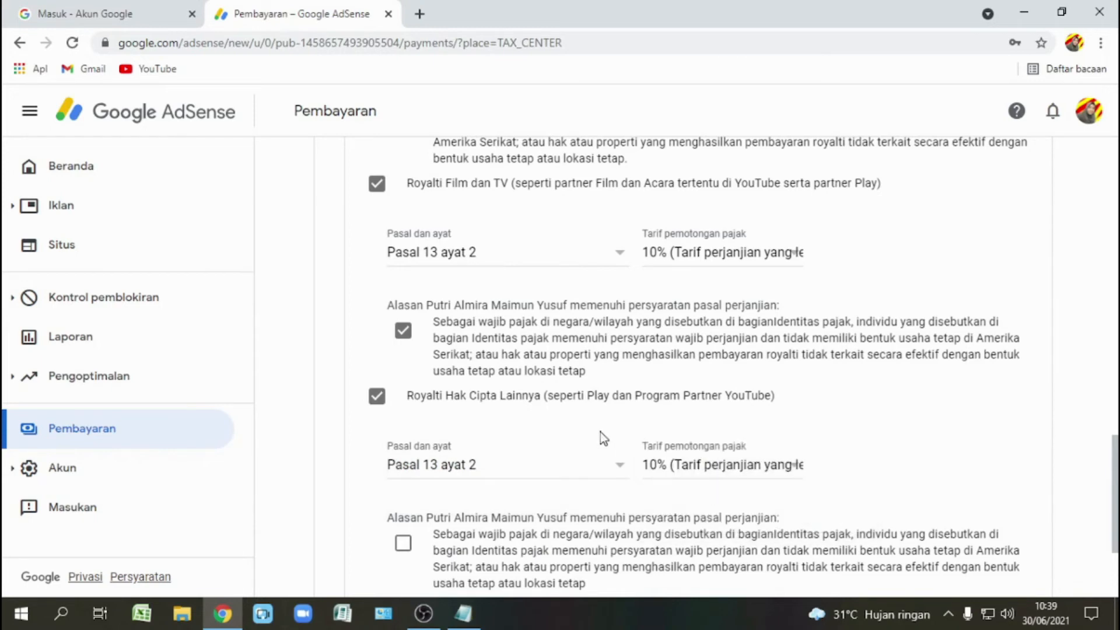
scroll(554, 386, "down", 3)
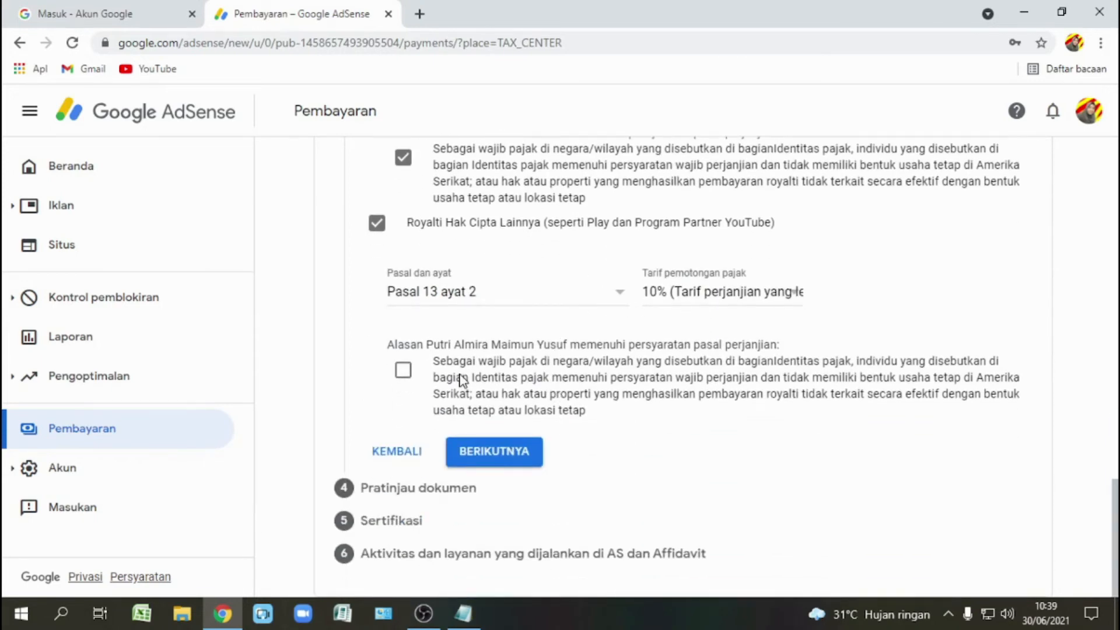
left_click(403, 371)
left_click(517, 455)
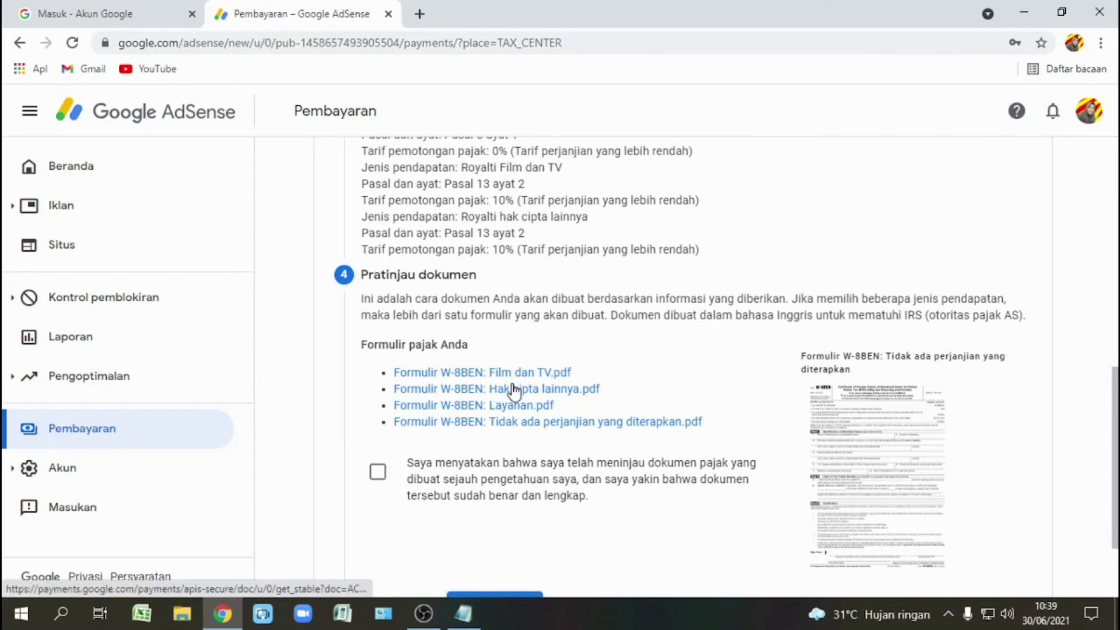
Review the tax treaty summary, then open the W-8BEN Film dan TV PDF in a new tab and check its contents
scroll(514, 437, "up", 3)
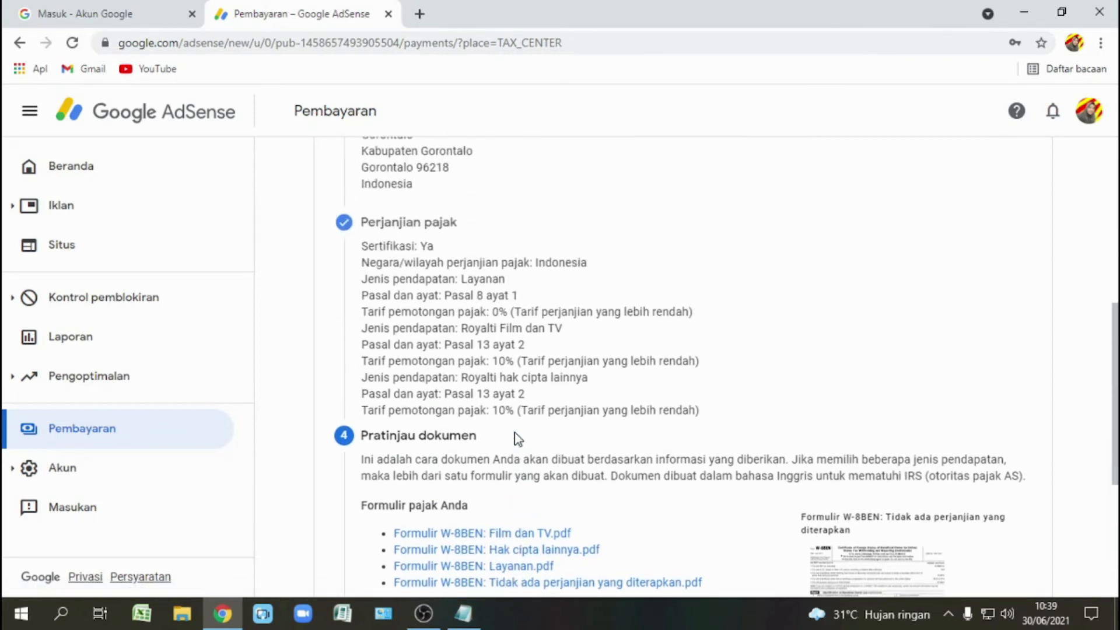
scroll(509, 422, "down", 3)
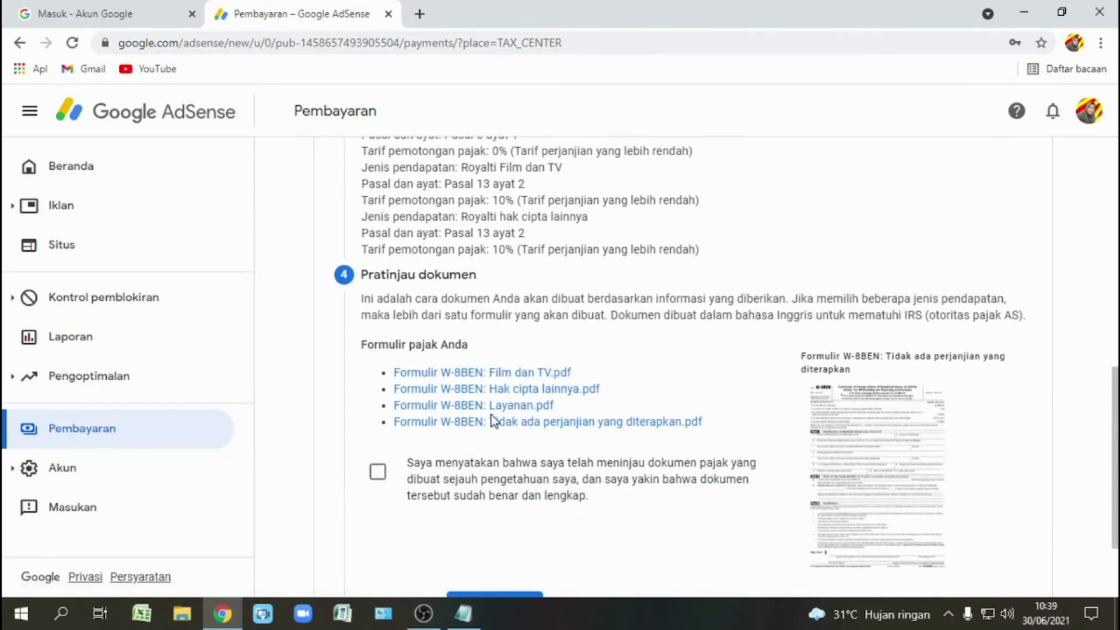
right_click(447, 373)
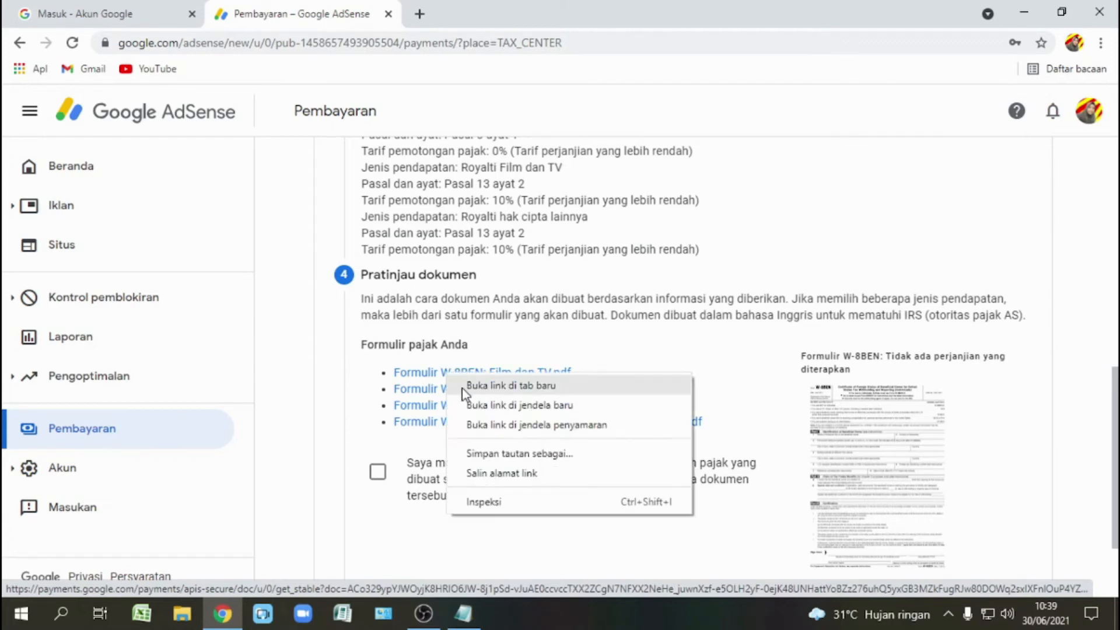
left_click(461, 387)
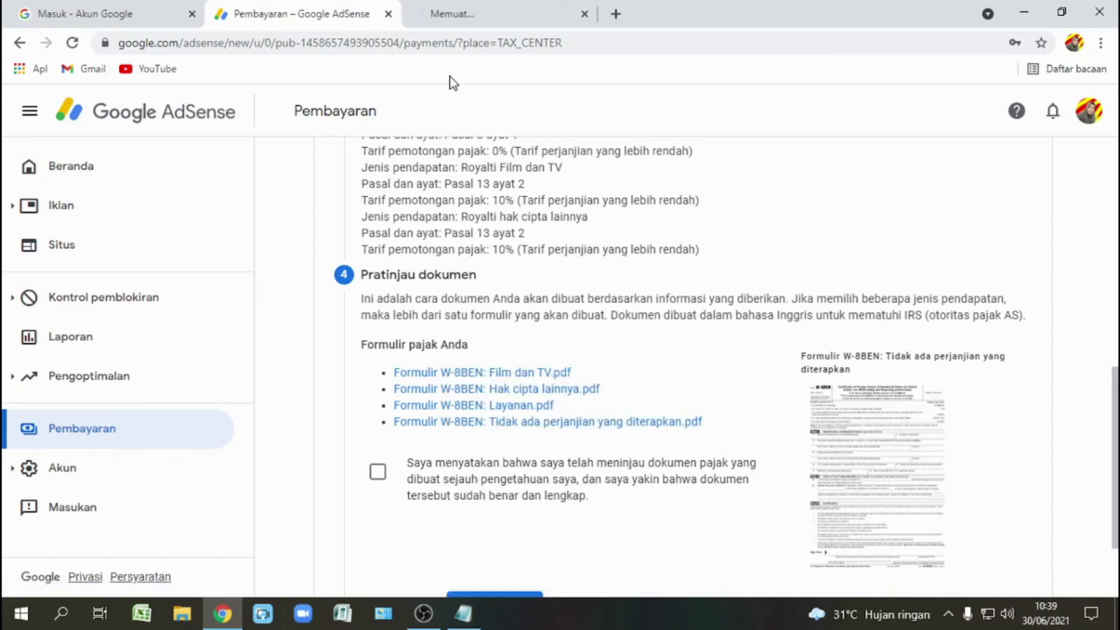
left_click(509, 17)
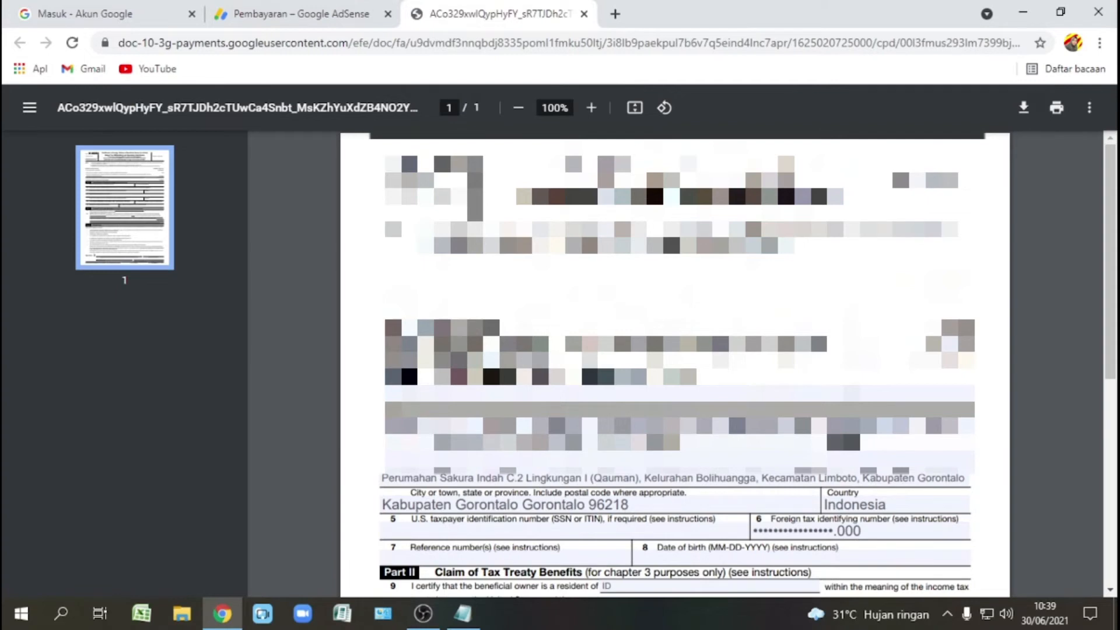
scroll(631, 478, "down", 2)
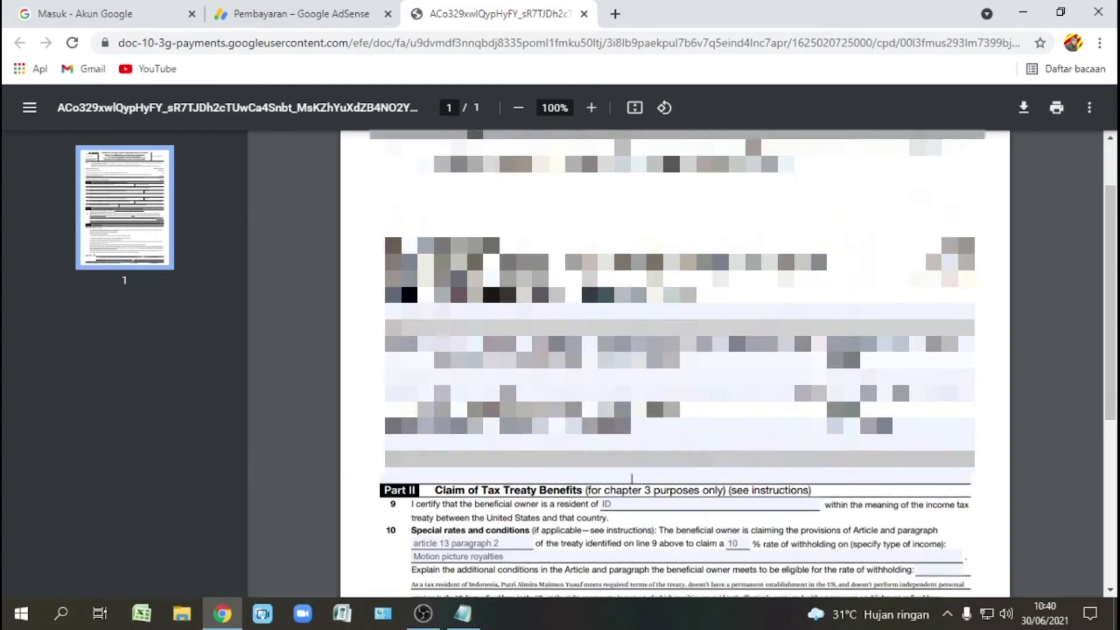
scroll(631, 477, "down", 2)
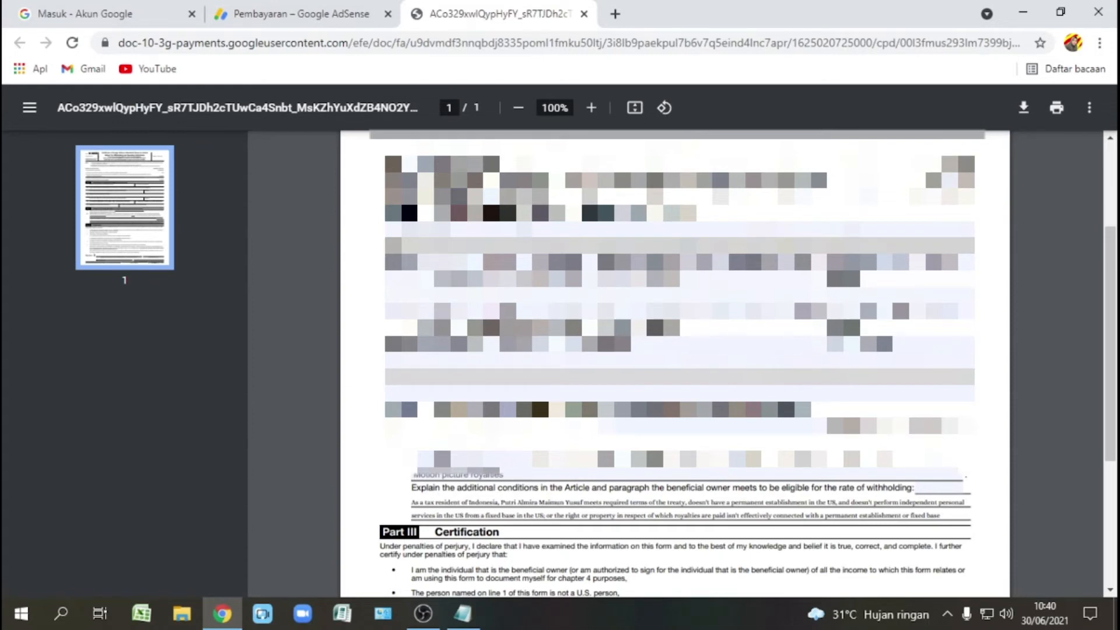
Read the rest of the W-8BEN PDF through its certification and signature sections, and close the document
scroll(444, 591, "down", 4)
scroll(444, 591, "up", 2)
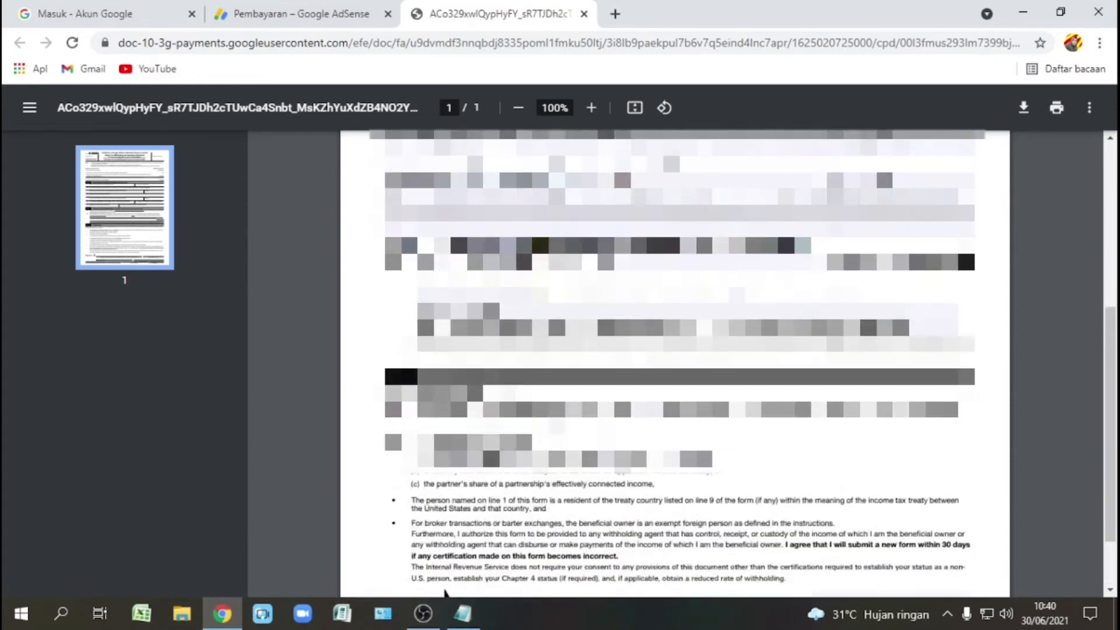
scroll(445, 591, "down", 2)
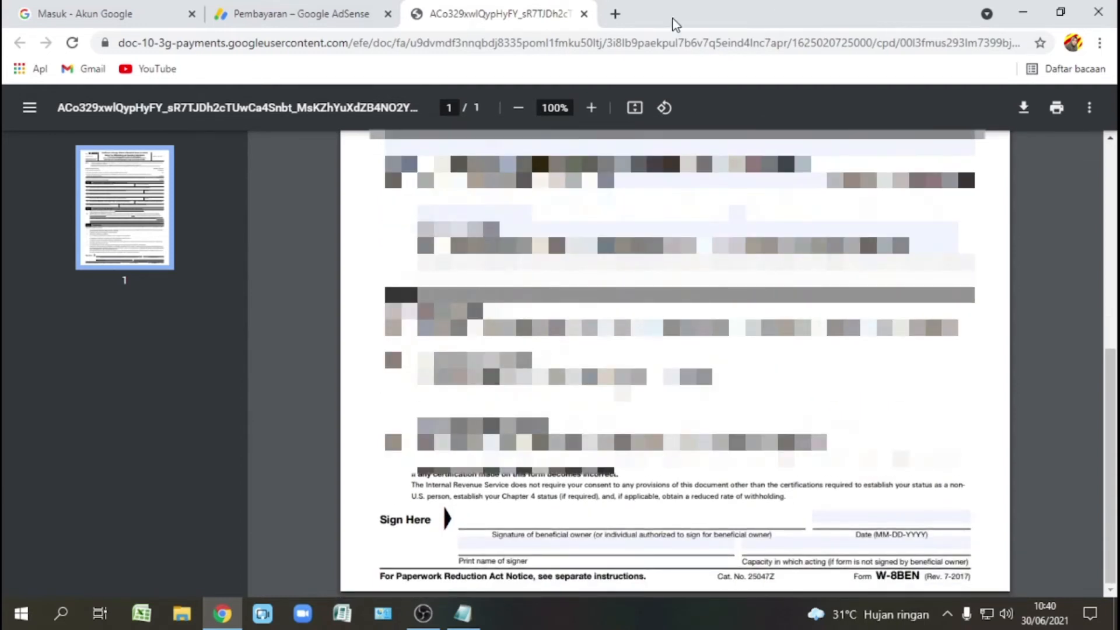
left_click(584, 14)
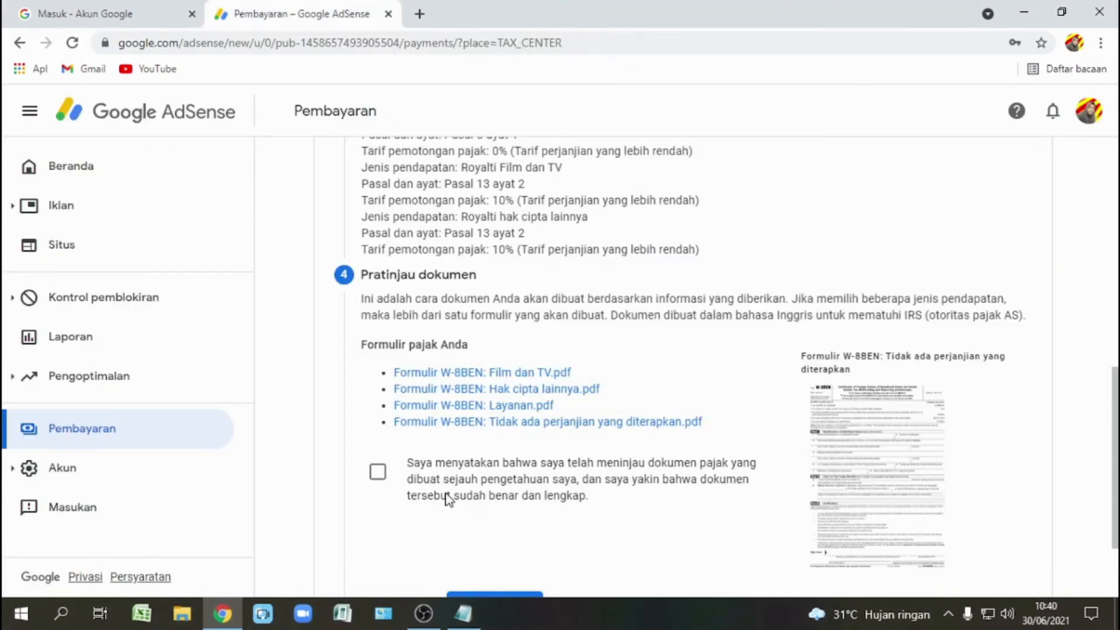
Confirm under Pratinjau dokumen that the generated tax documents were reviewed and are correct, and continue to Sertifikasi
left_click(377, 476)
scroll(540, 515, "down", 1)
scroll(539, 515, "down", 3)
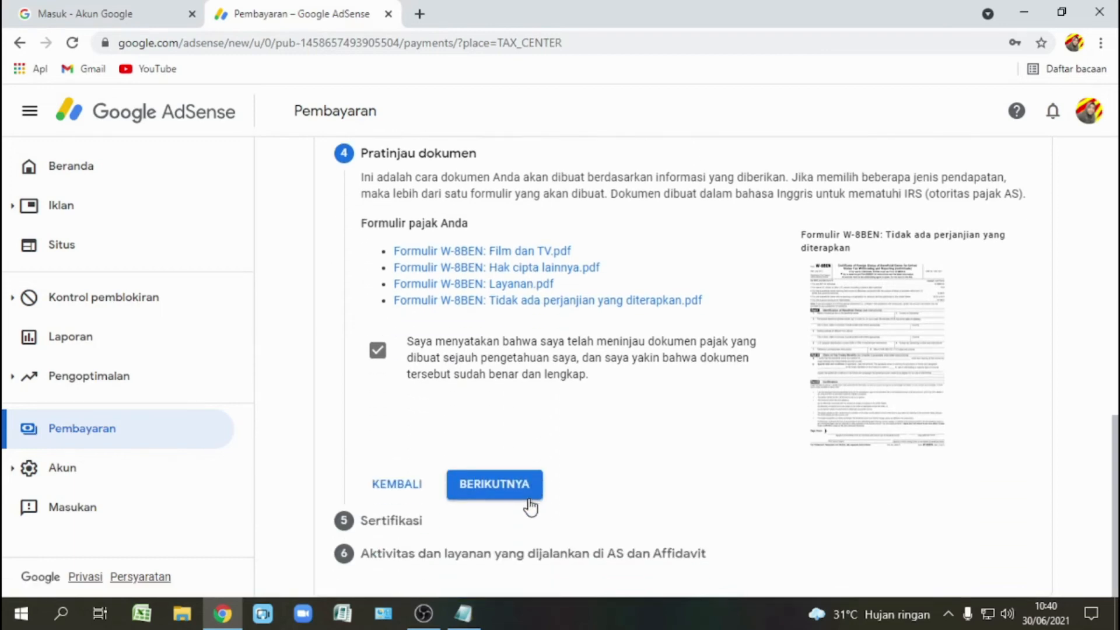
left_click(511, 486)
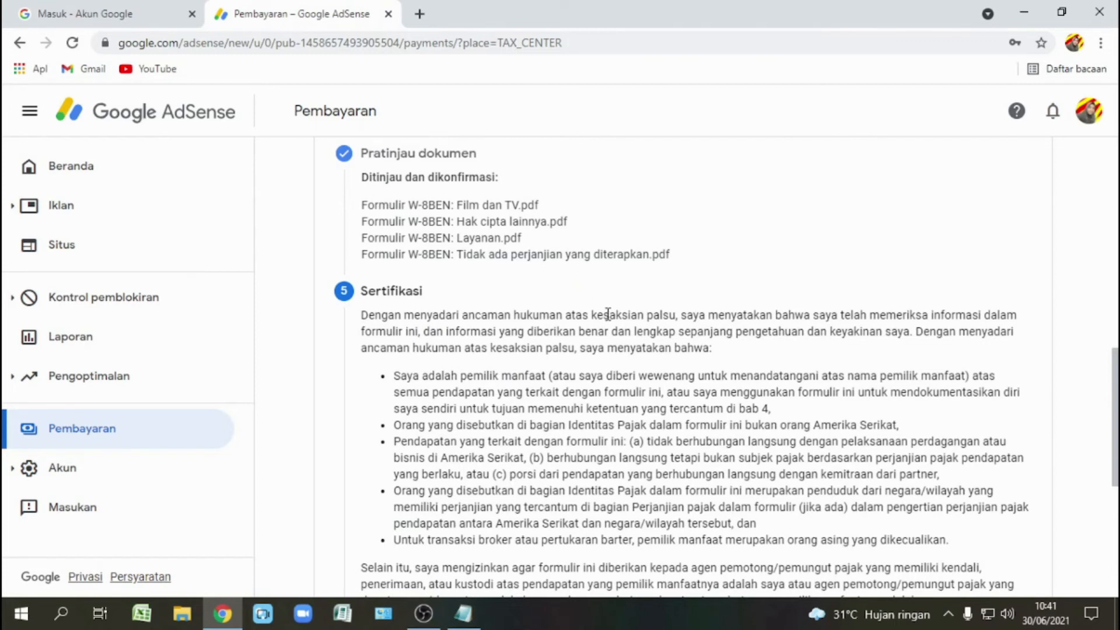
Read through the Sertifikasi statements and sign by entering the beneficial owner's official full name under Nama lengkap resmi
scroll(607, 315, "down", 4)
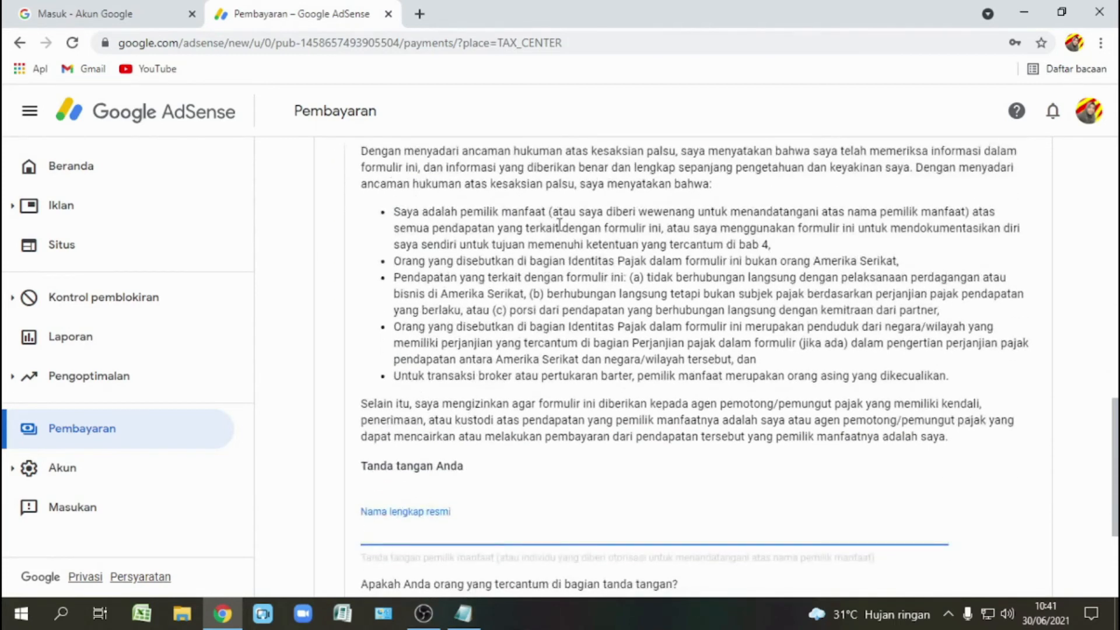
scroll(599, 307, "up", 3)
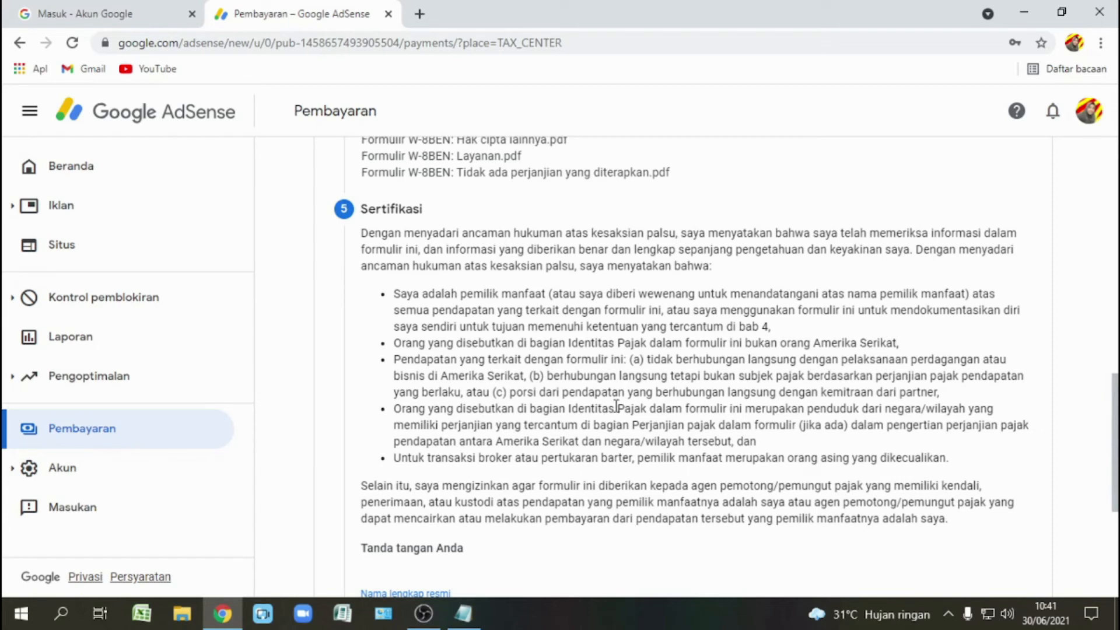
scroll(615, 405, "down", 3)
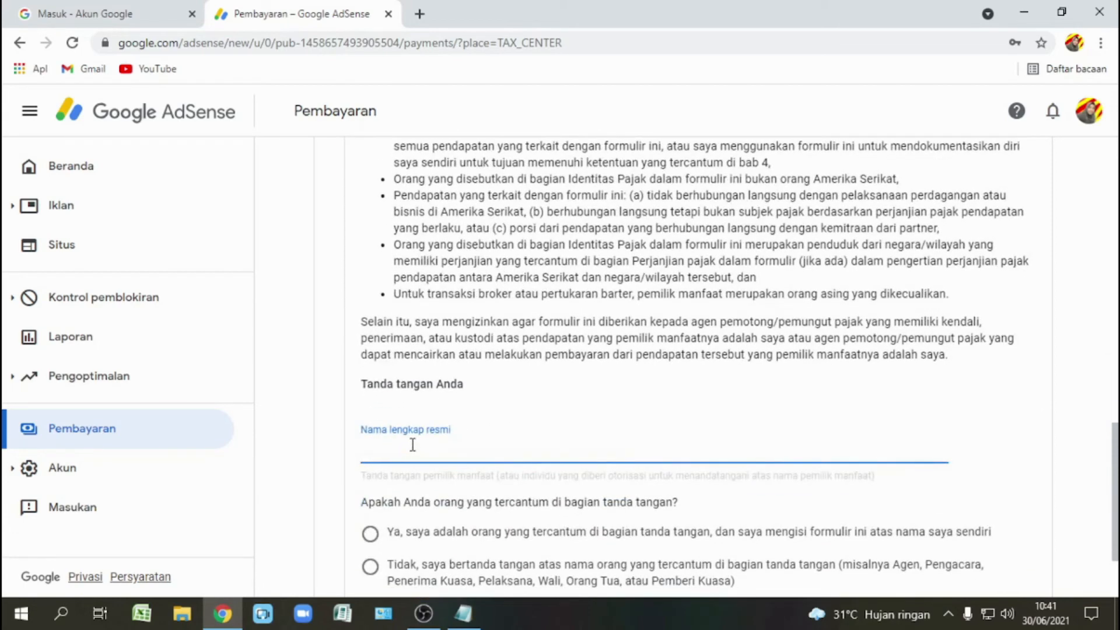
type("Pl")
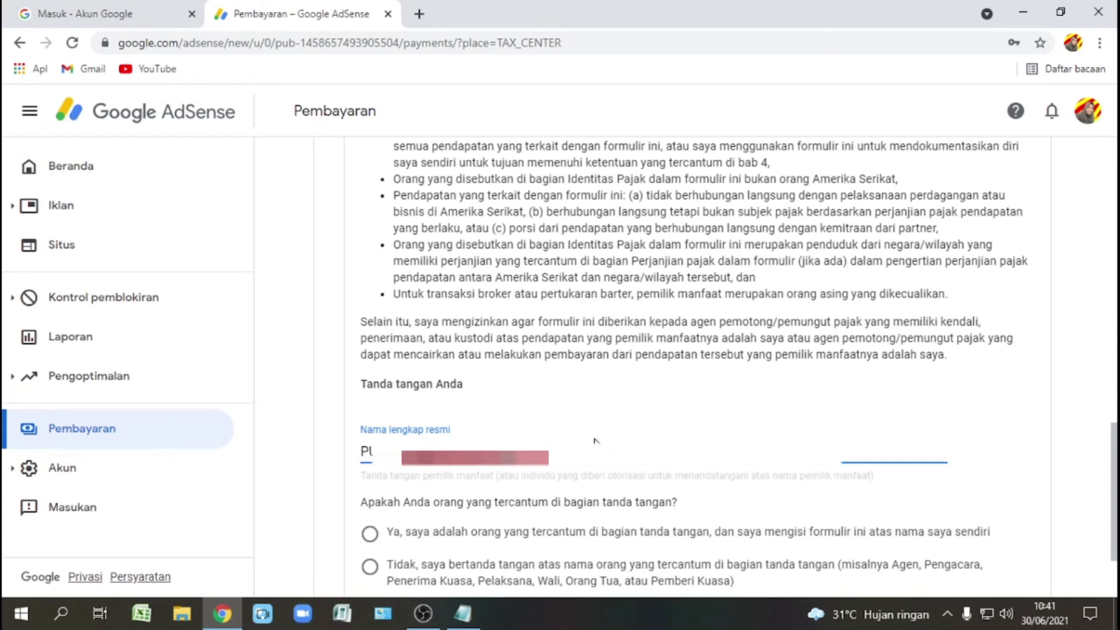
key("BackSpace")
key("BackSpace")
key("BackSpace")
key("BackSpace")
key("BackSpace")
key("BackSpace")
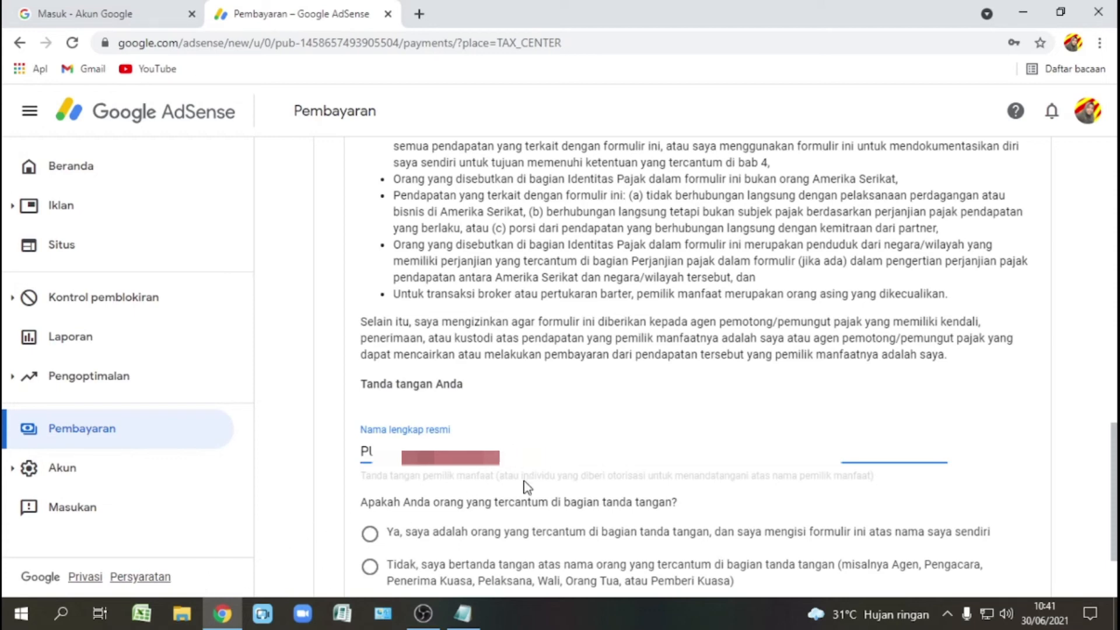
Declare that the signer is the person named in the signature, completing the form on their own behalf, and continue to section 6
scroll(545, 468, "down", 1)
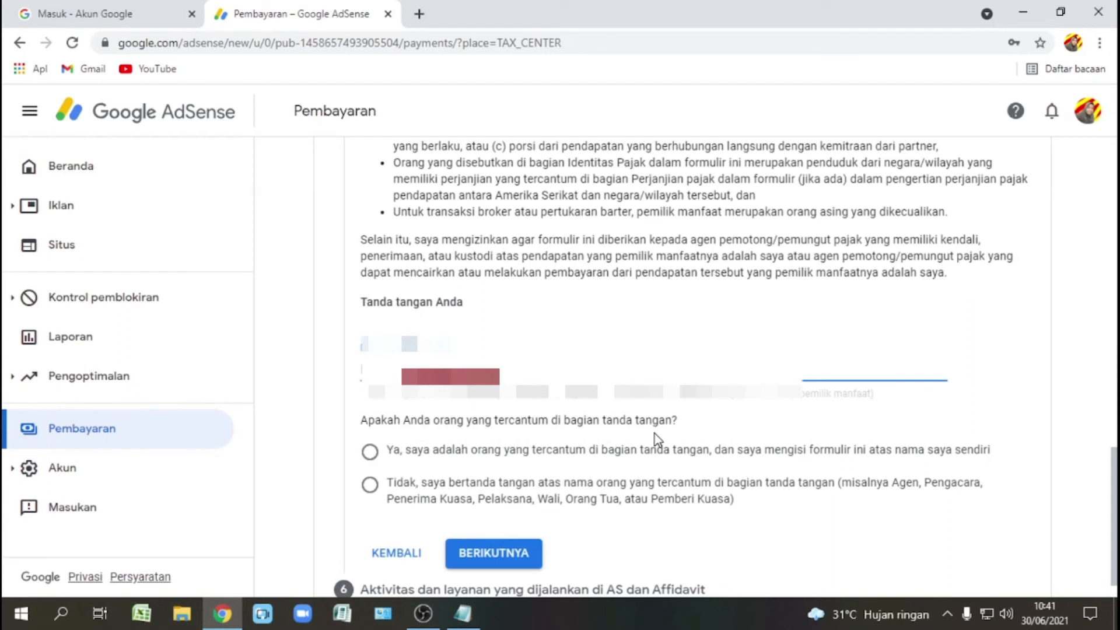
left_click(369, 454)
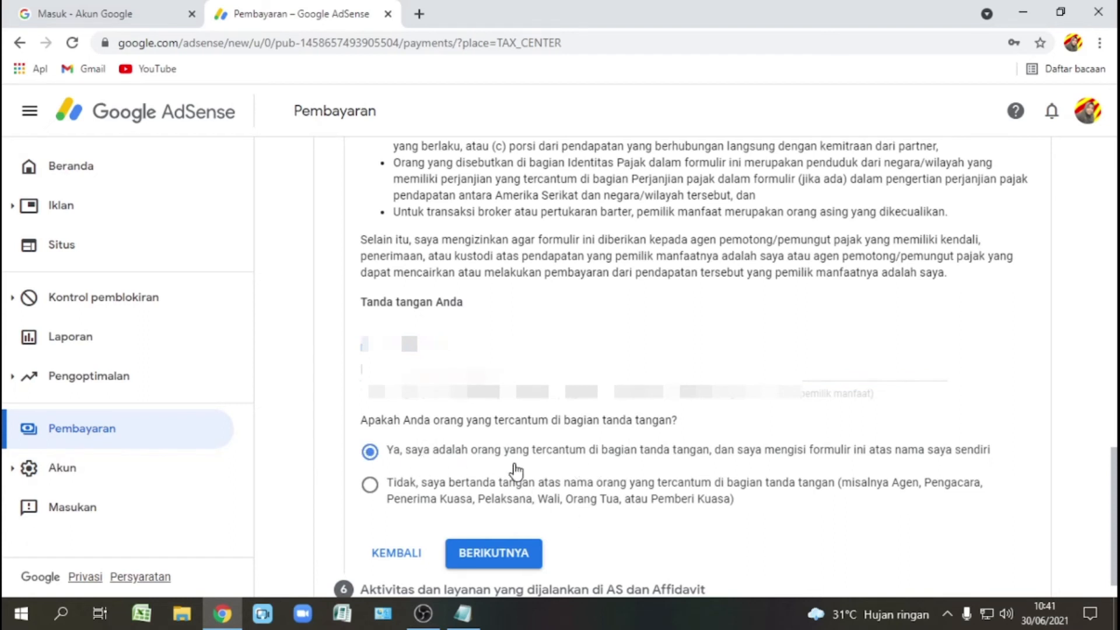
scroll(515, 470, "down", 1)
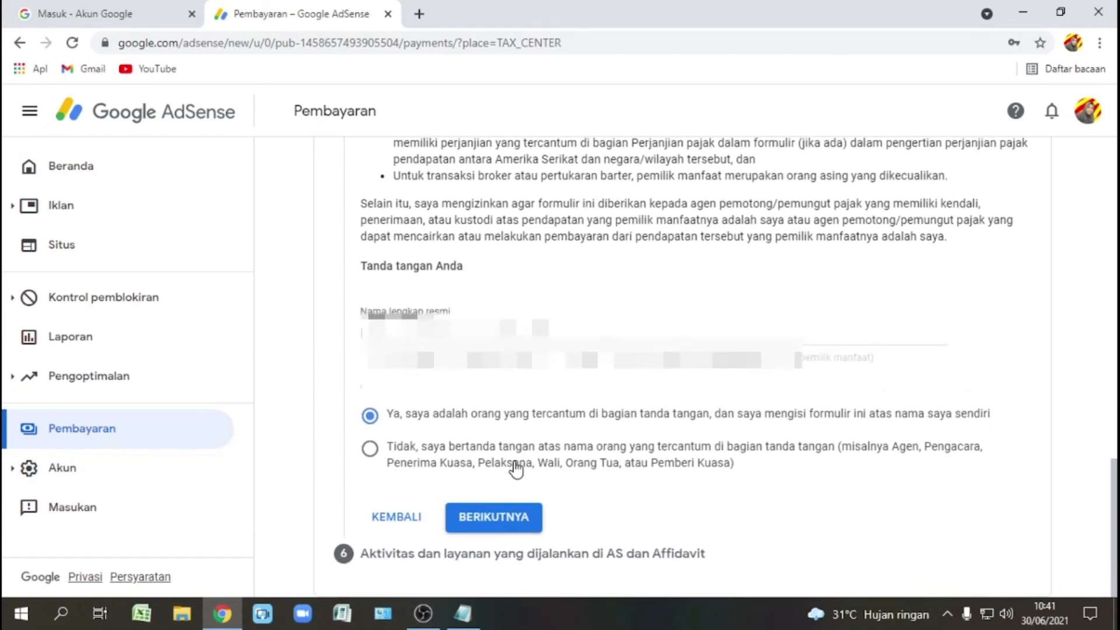
left_click(516, 517)
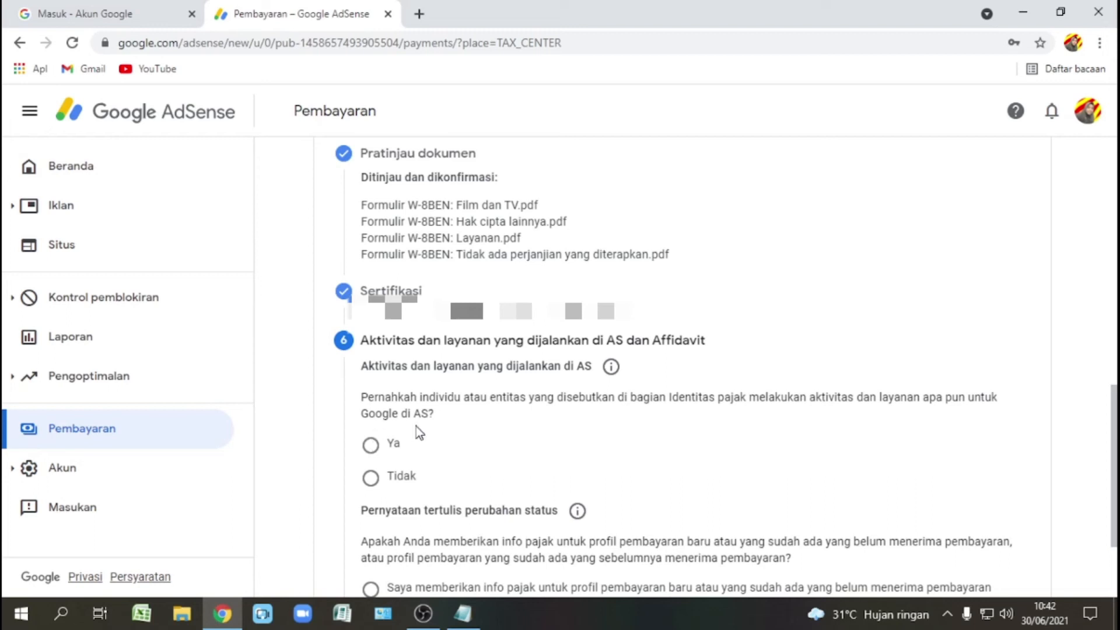
Answer Tidak to activities and services performed for Google in the US, and confirm the declaration that services are performed entirely outside the US
left_click(370, 477)
scroll(392, 363, "down", 3)
left_click(390, 357)
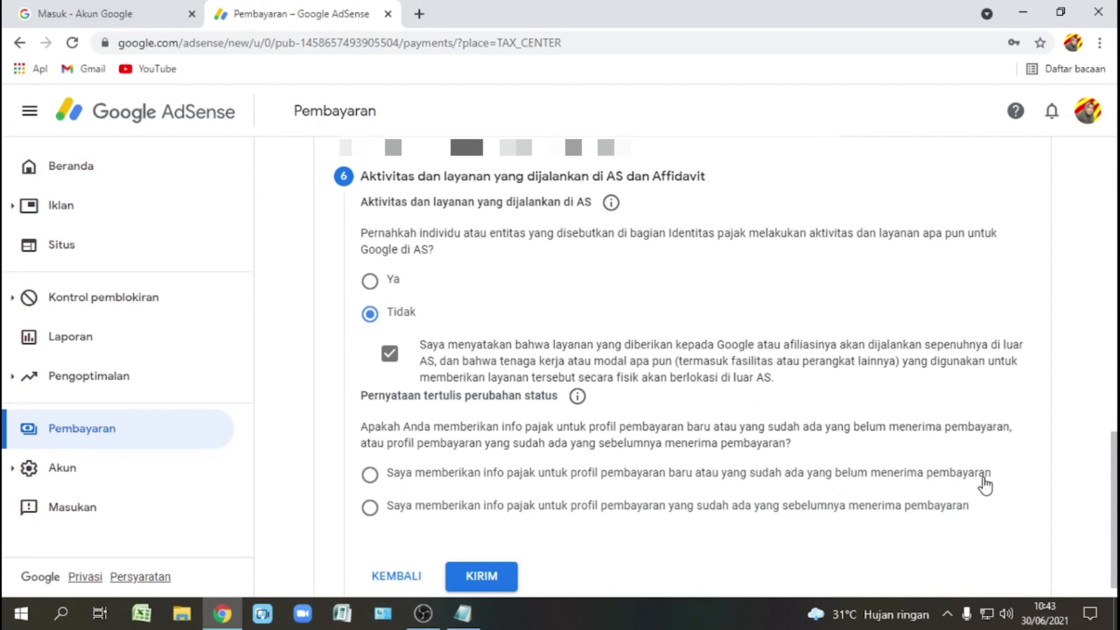
State that the tax info is for a new or existing payments profile that has not received payments, and submit the form
left_click(371, 475)
scroll(417, 495, "down", 1)
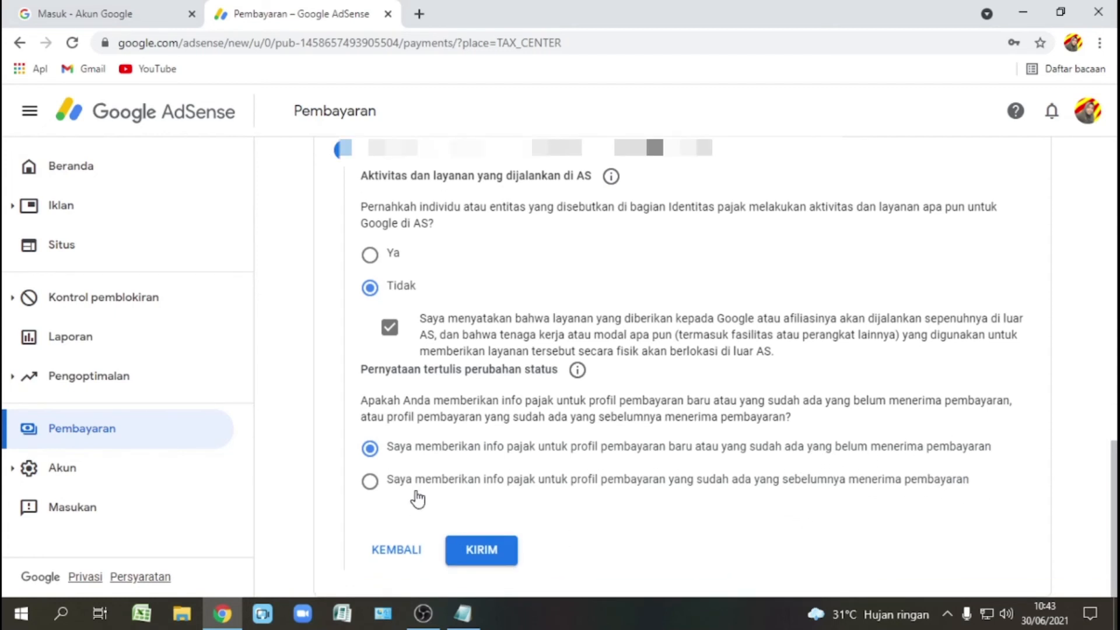
left_click(483, 557)
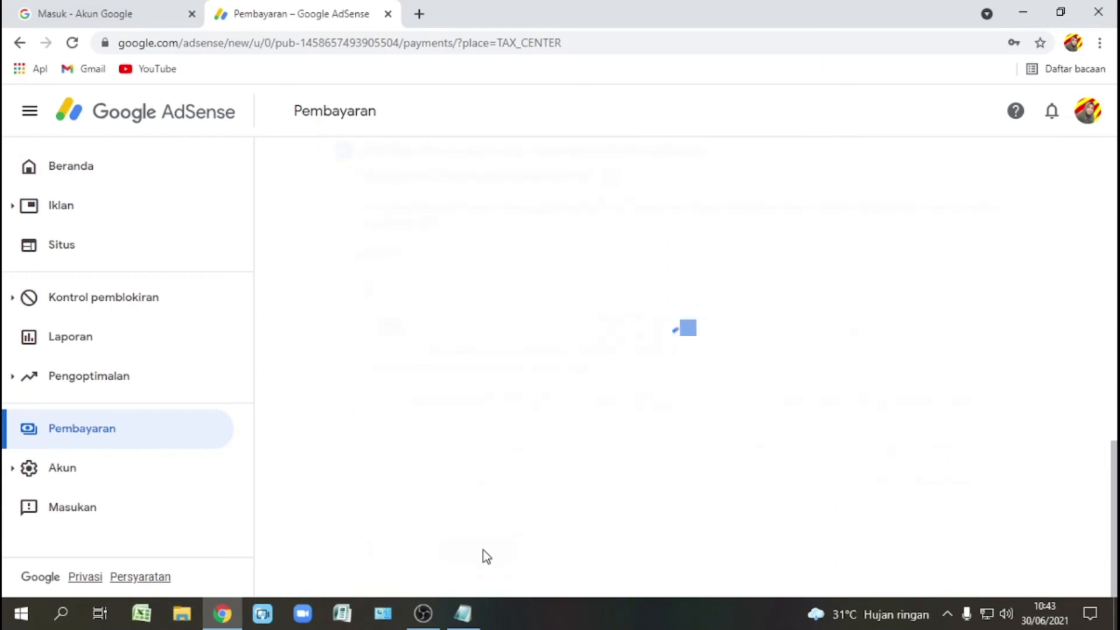